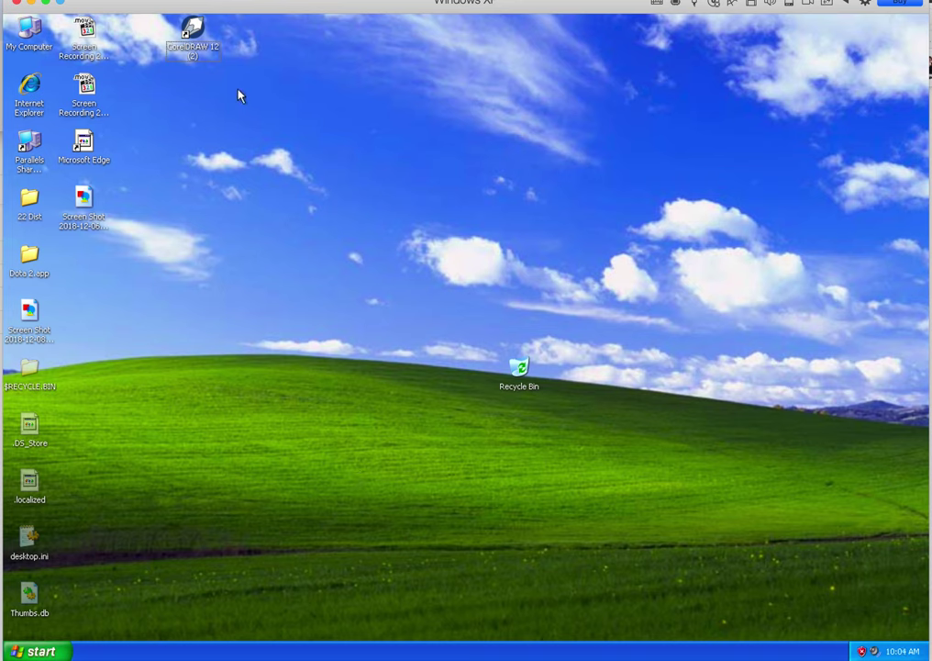
Launch CorelDRAW 12 from its Windows XP desktop shortcut to reach the Welcome screen.
double_click(195, 30)
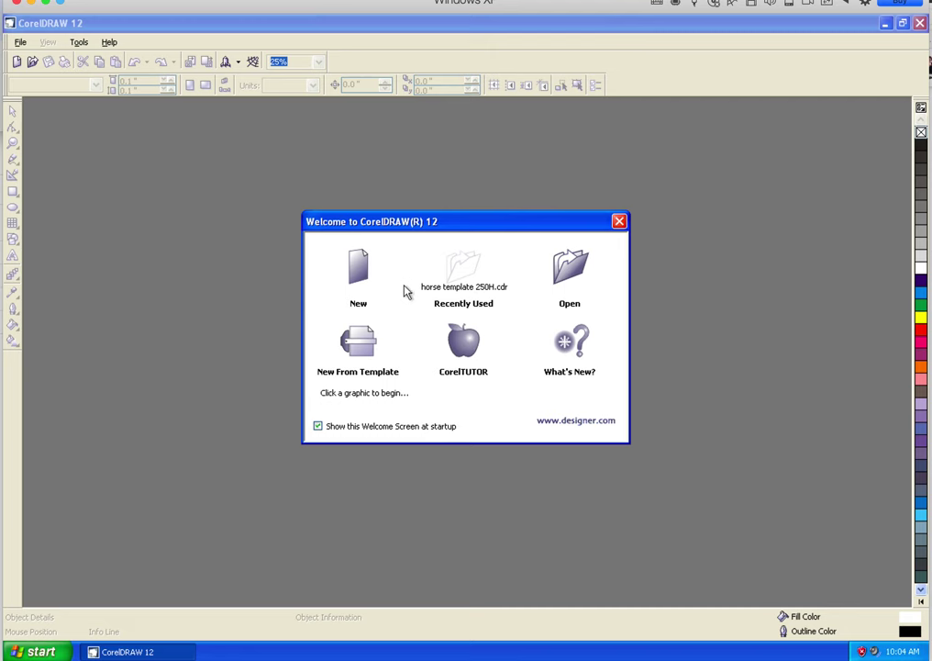
Browse to the 22 Dist folder in Open Drawing and pick out the horse template files.
left_click(585, 266)
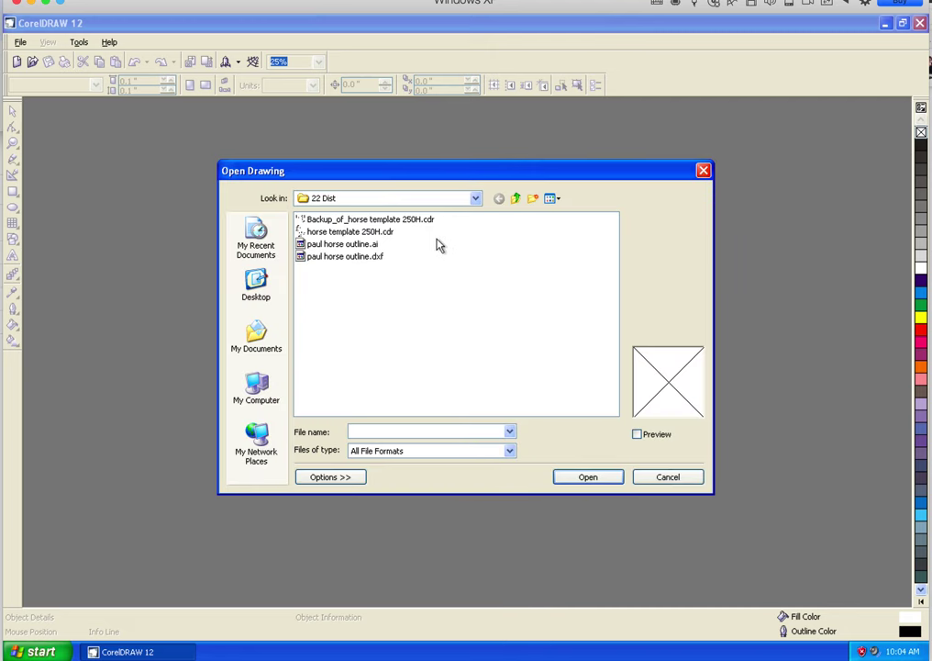
left_click(396, 200)
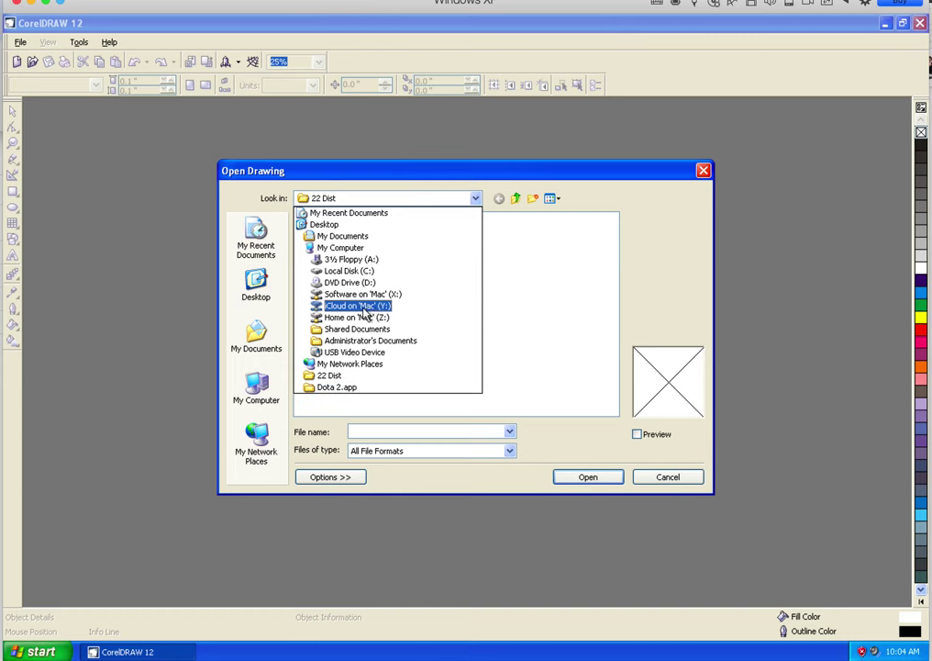
left_click(547, 272)
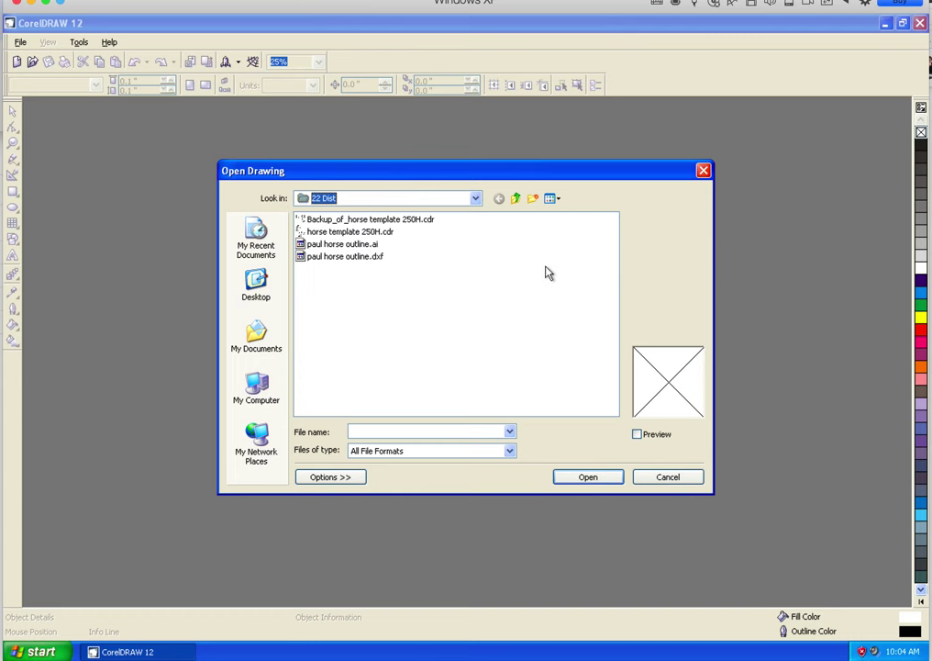
left_click_drag(395, 246, 367, 222)
left_click(335, 244, "ctrl")
left_click(335, 244, "ctrl")
left_click(358, 220)
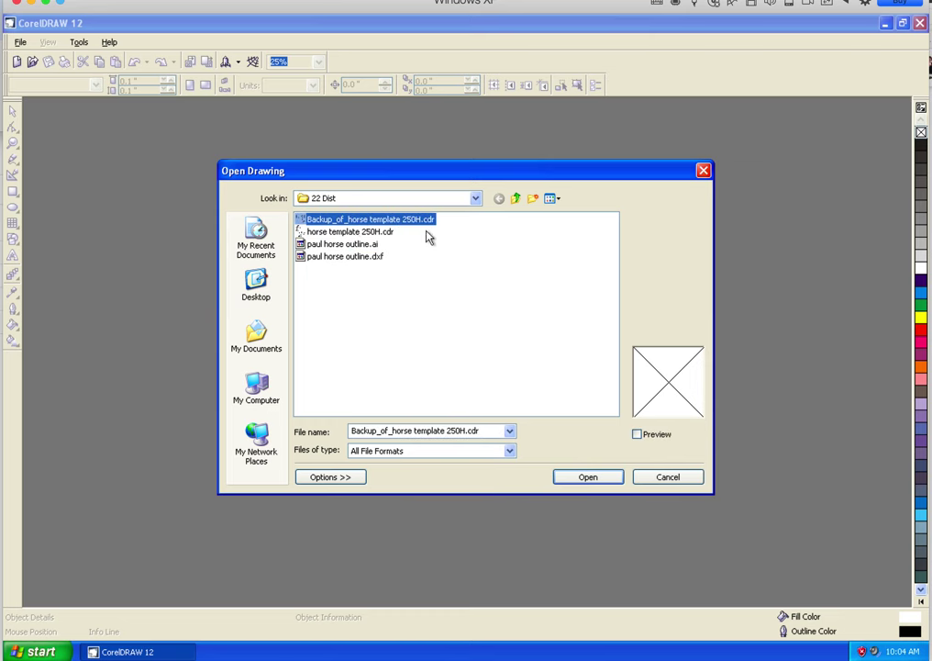
left_click(647, 475)
Open Backup_of_horse template 250H.cdr and horse template 250H.cdr from the File menu.
left_click(20, 42)
left_click(46, 87)
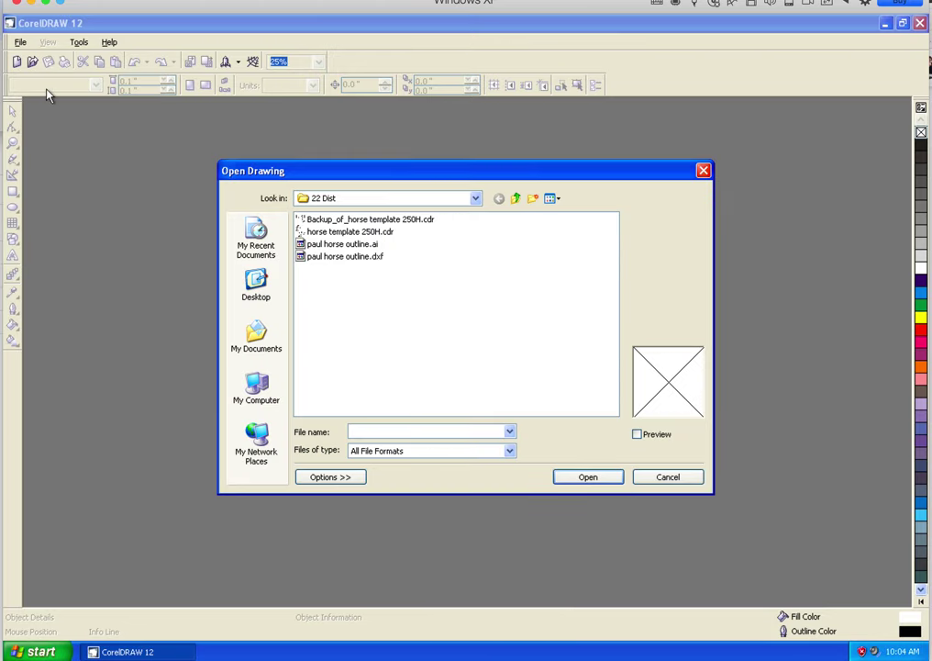
left_click(318, 237, "shift")
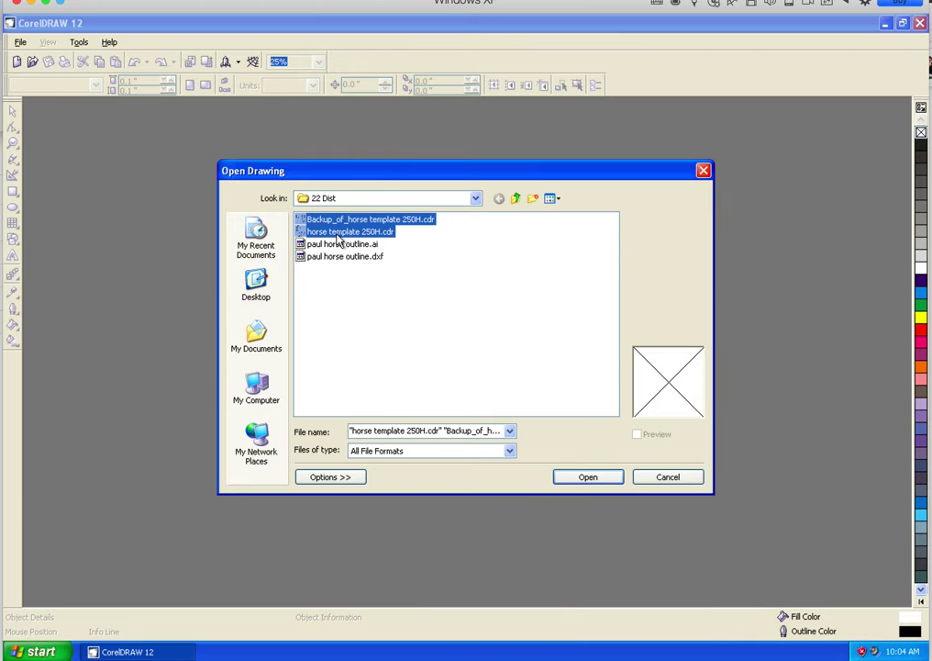
left_click(562, 477)
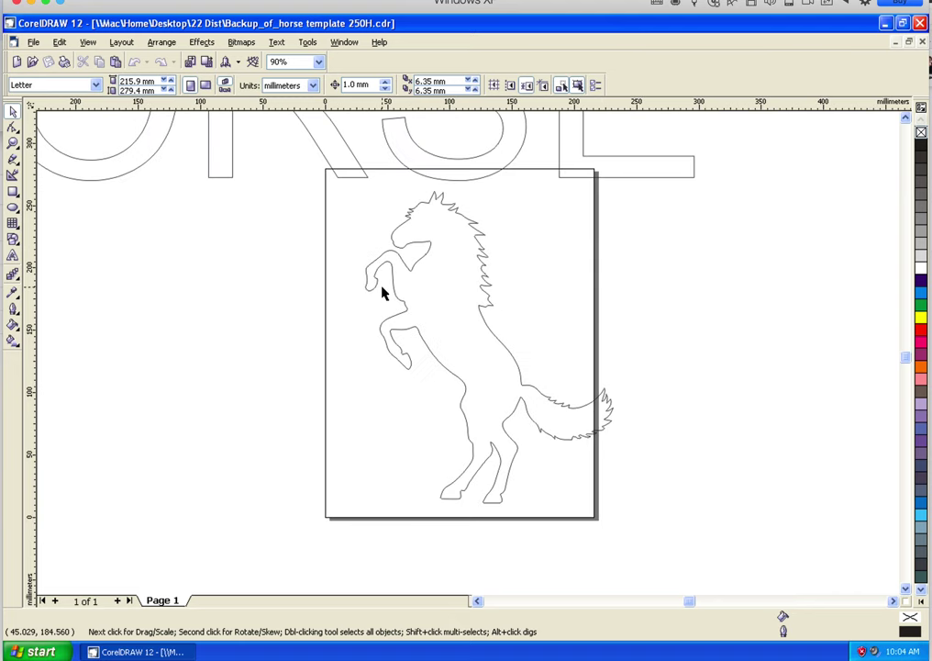
Marquee-select the HORSE lettering curves and delete them.
scroll(382, 290, "down", 3)
scroll(218, 169, "up", 2)
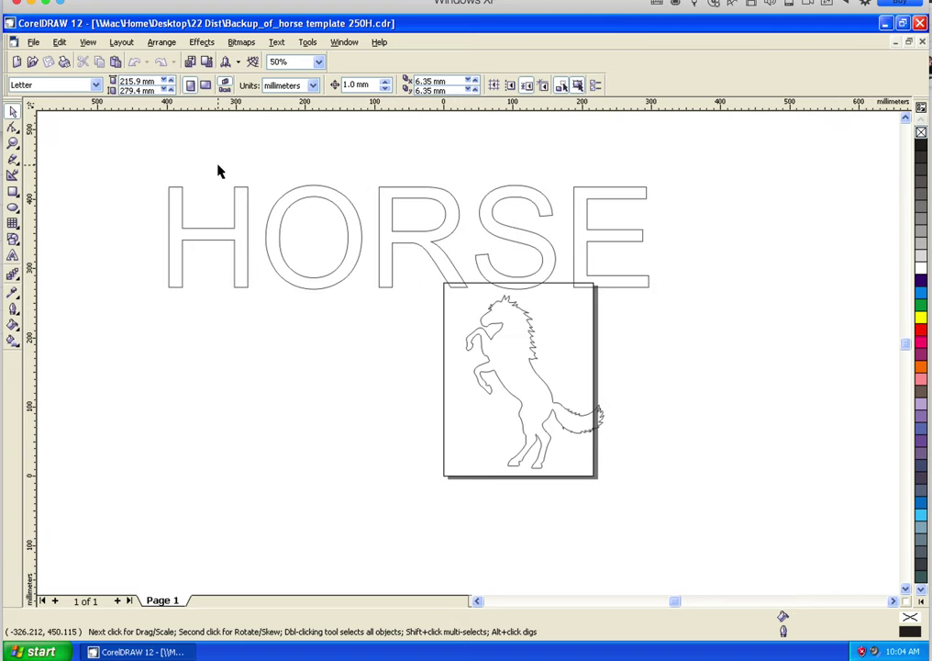
left_click_drag(133, 148, 752, 297)
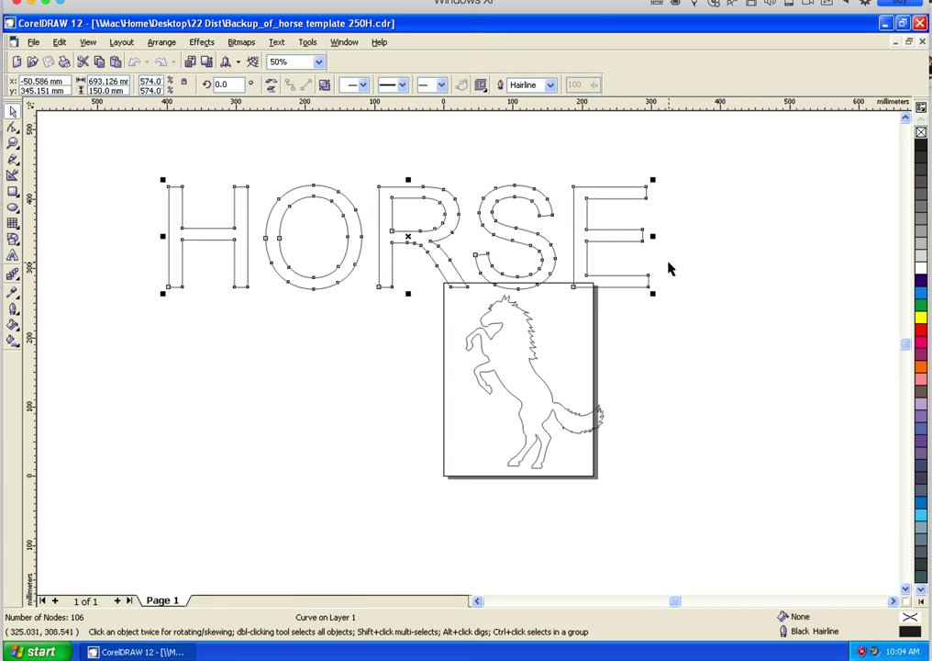
key("Delete")
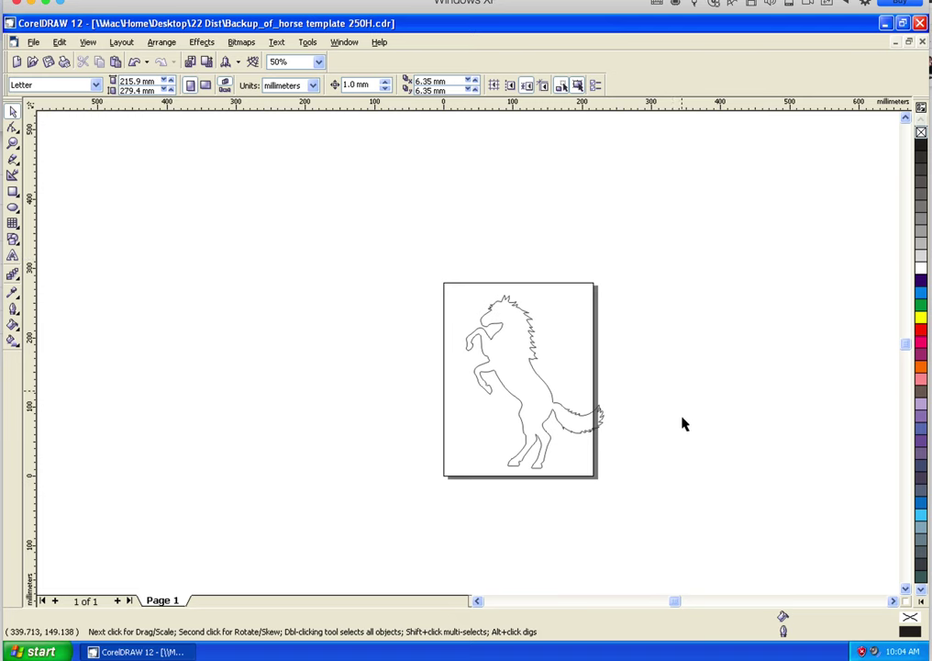
Select the whole rearing horse outline, a 198.562 × 250 mm curve.
scroll(676, 454, "up", 1)
left_click(504, 307)
left_click(744, 275)
left_click_drag(386, 222, 508, 345)
left_click_drag(386, 217, 641, 503)
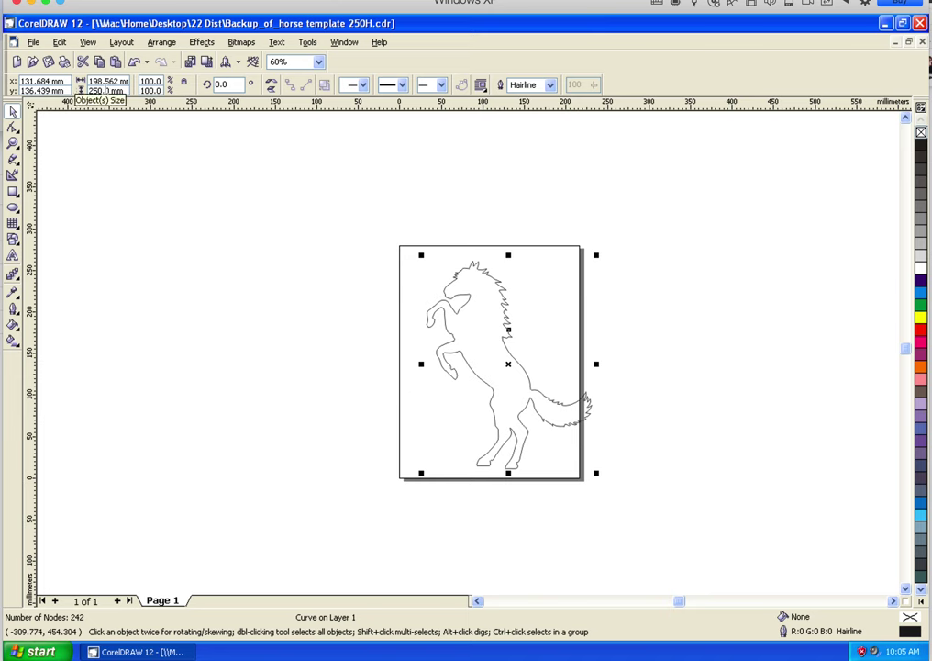
Try 200 mm and 150 mm heights on the horse, undoing each.
left_click(107, 90)
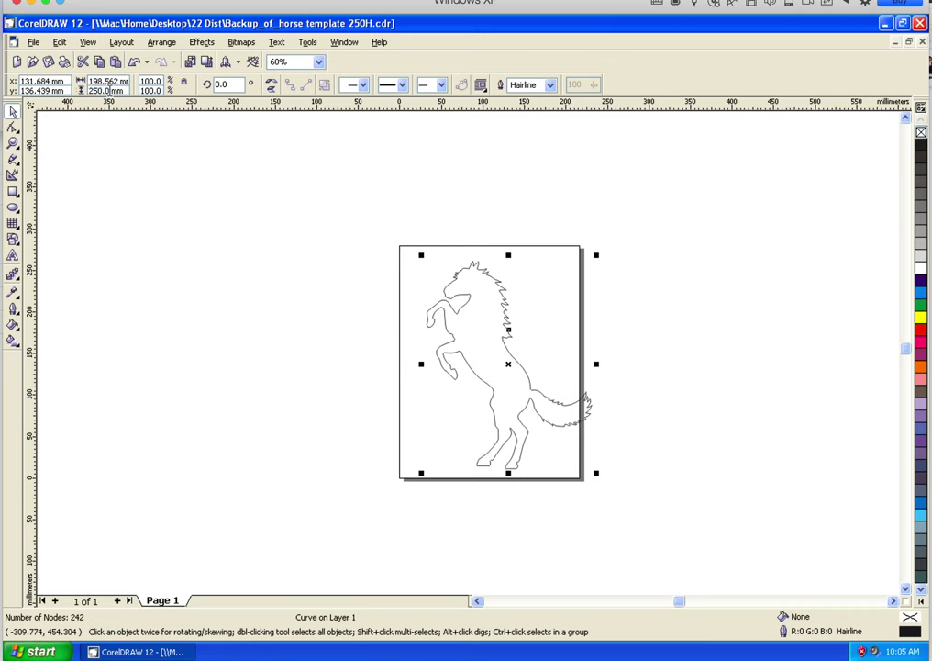
left_click_drag(122, 90, 45, 91)
type("200")
key("Return")
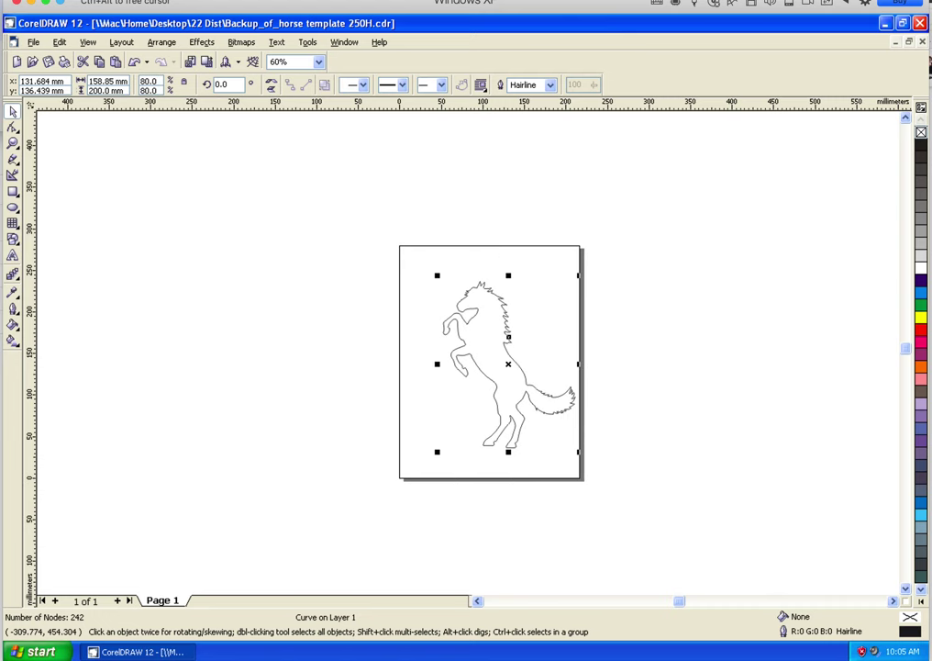
key("ctrl+z")
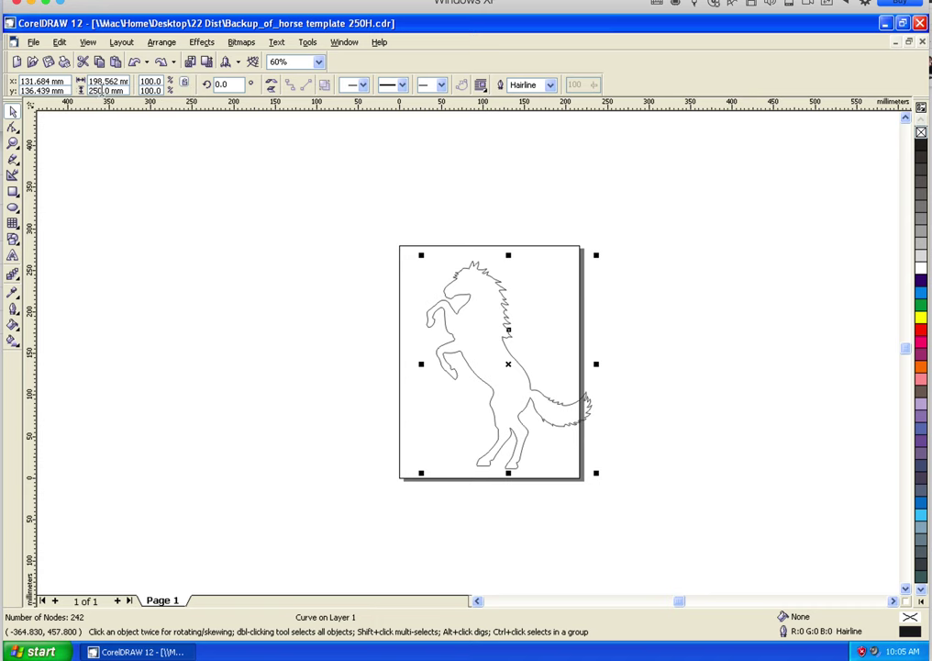
type("1")
key("Return")
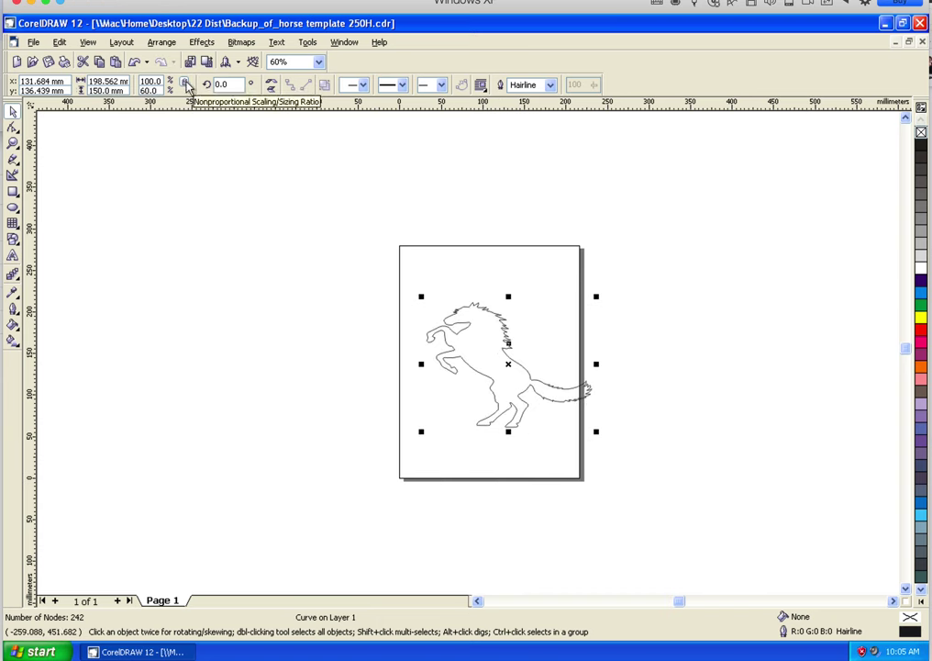
key("ctrl+z")
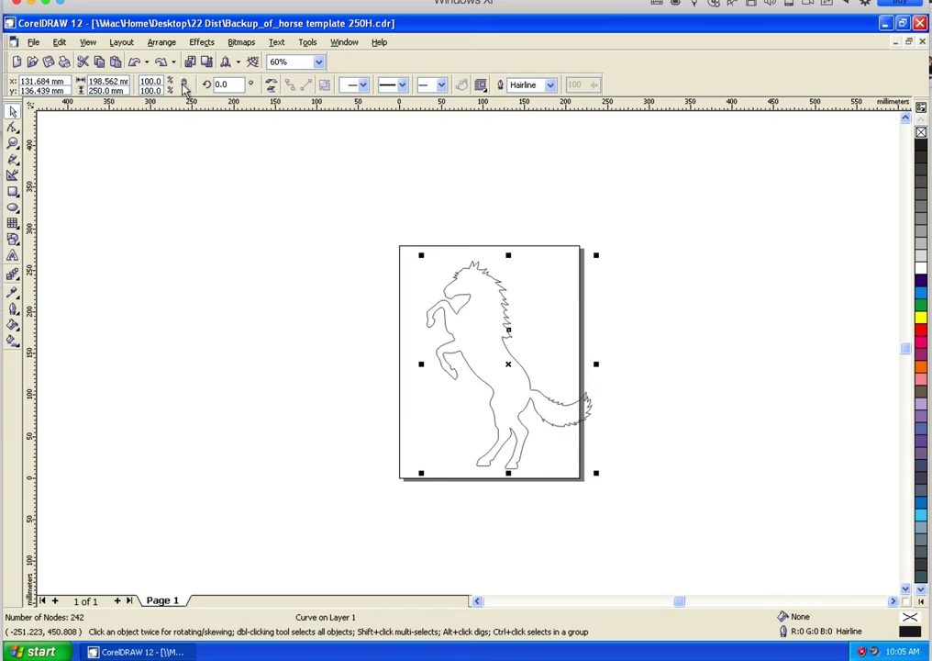
Set the horse's height to 200 mm, scaling it to 158.85 × 200 mm.
left_click(114, 91)
double_click(122, 91)
type("200")
key("Return")
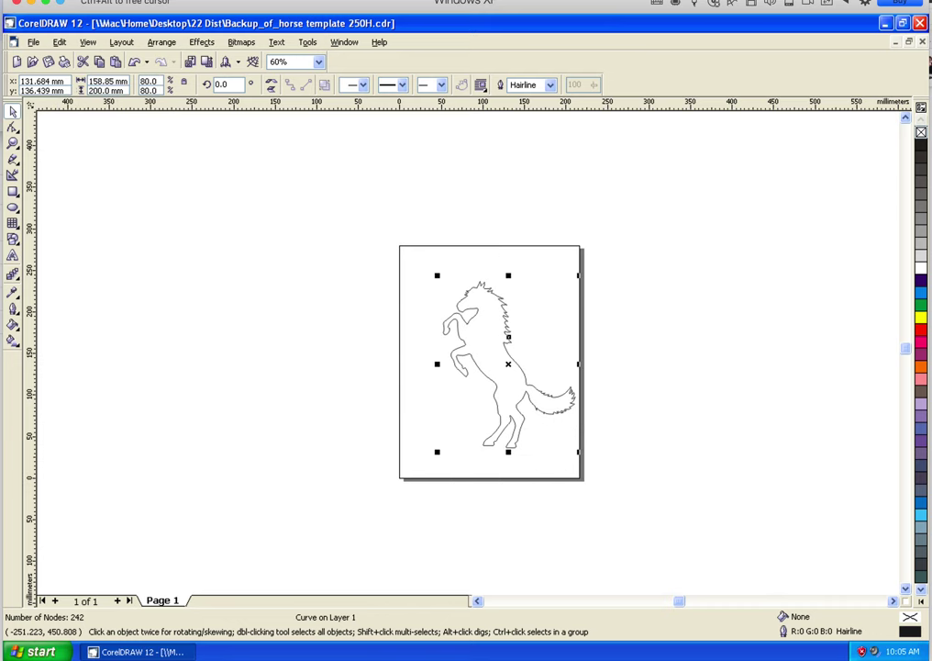
Move the horse off to the left of the page.
left_click(336, 286)
left_click(532, 381)
left_click_drag(532, 381, 323, 340)
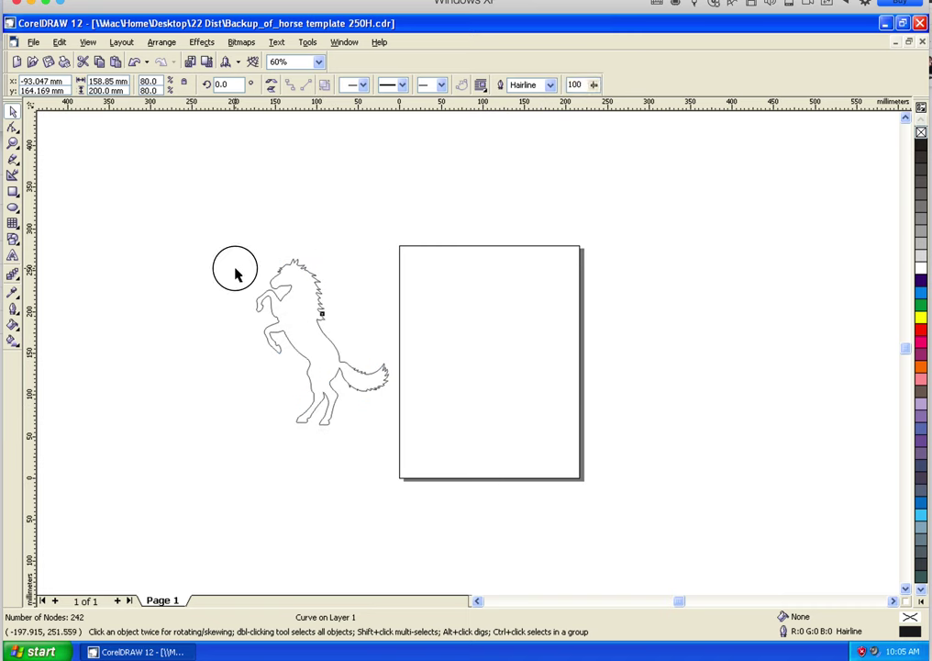
left_click_drag(229, 204, 408, 451)
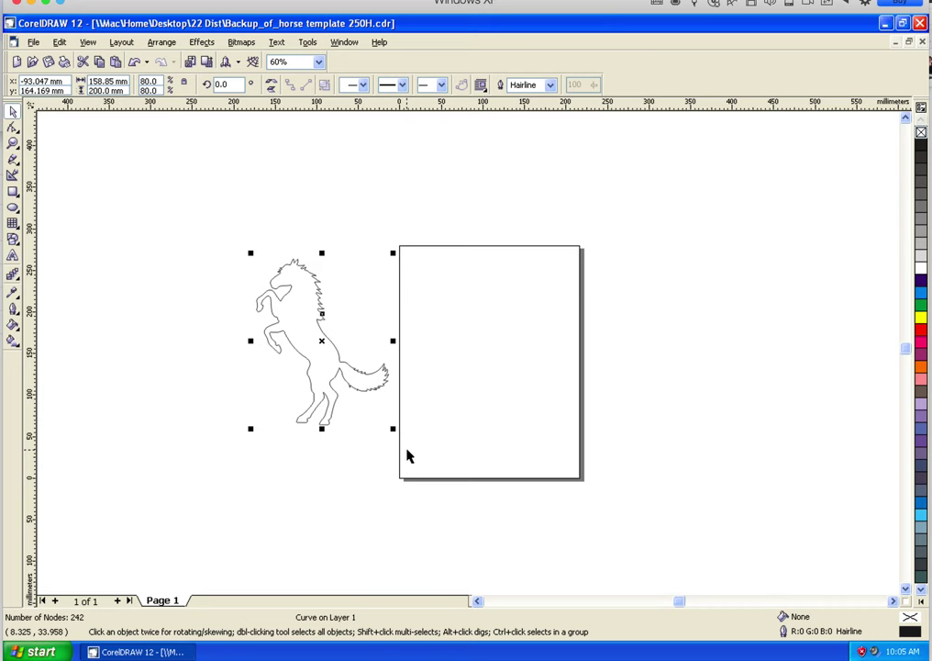
Try a red fill on the horse, then set it to no fill.
left_click_drag(222, 233, 463, 478)
left_click(922, 333)
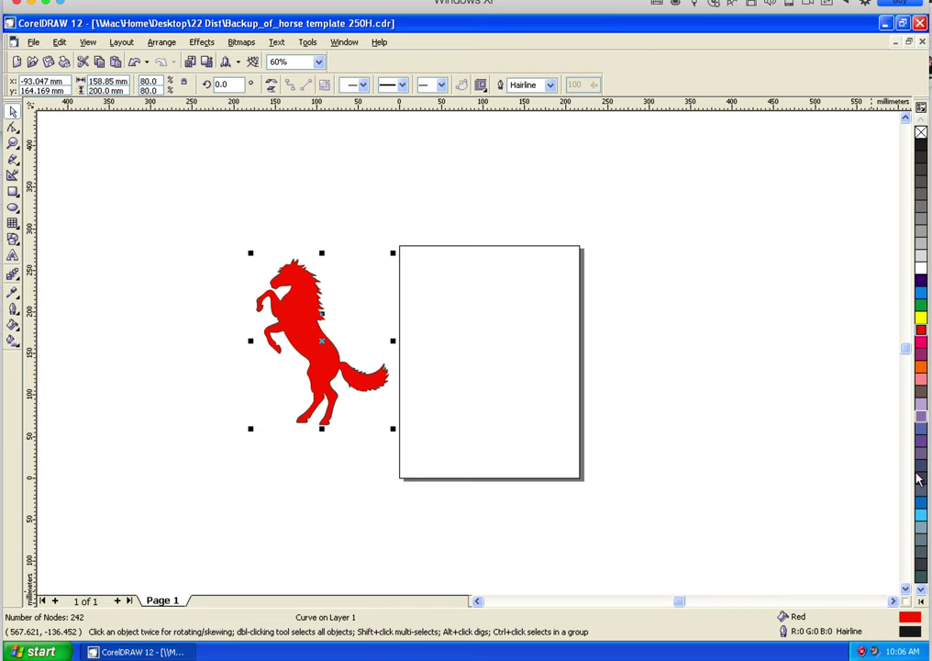
double_click(919, 623)
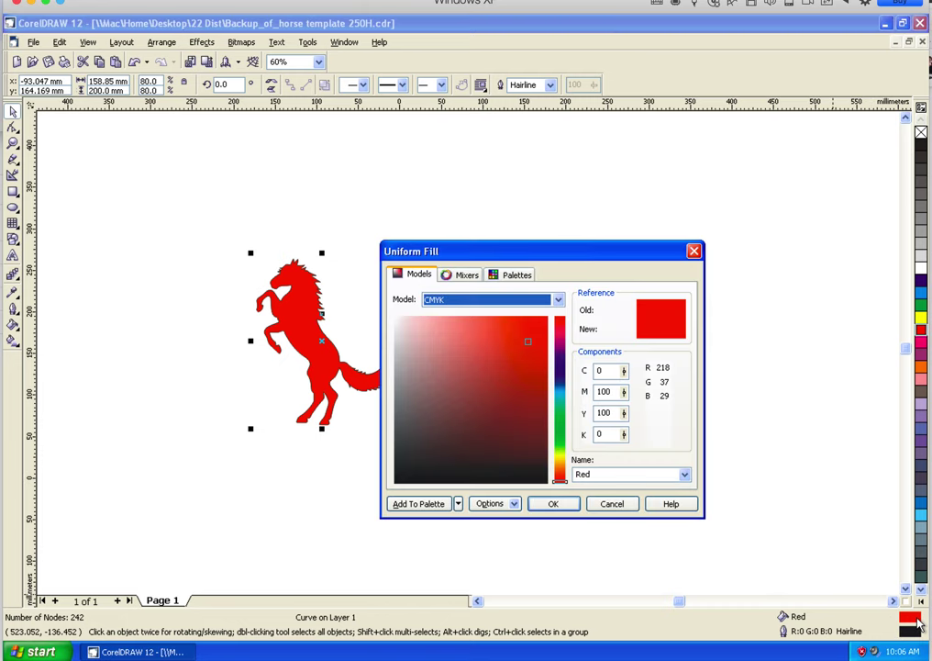
left_click(613, 503)
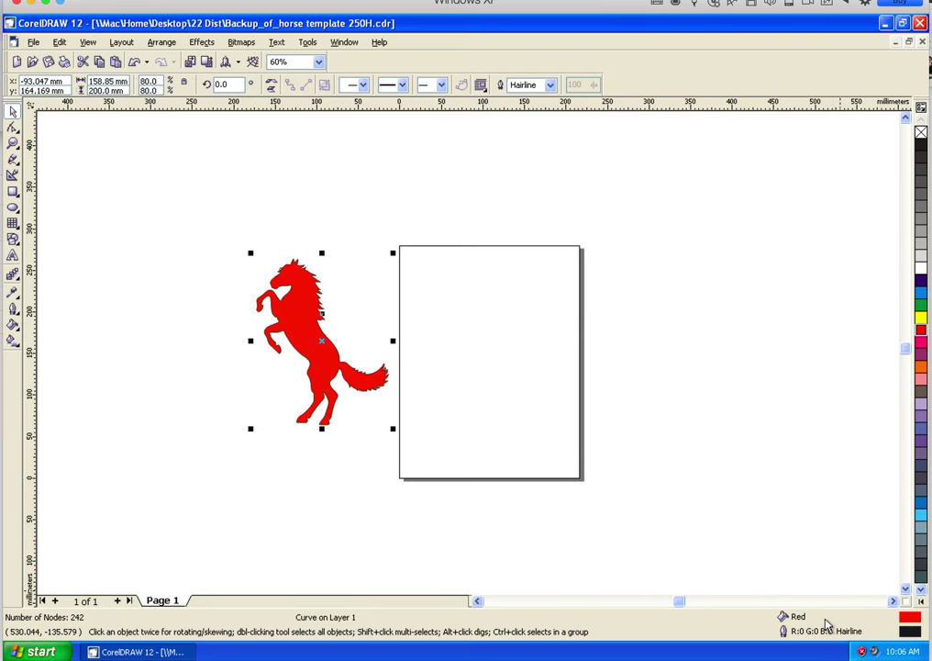
left_click(787, 622)
left_click(920, 134)
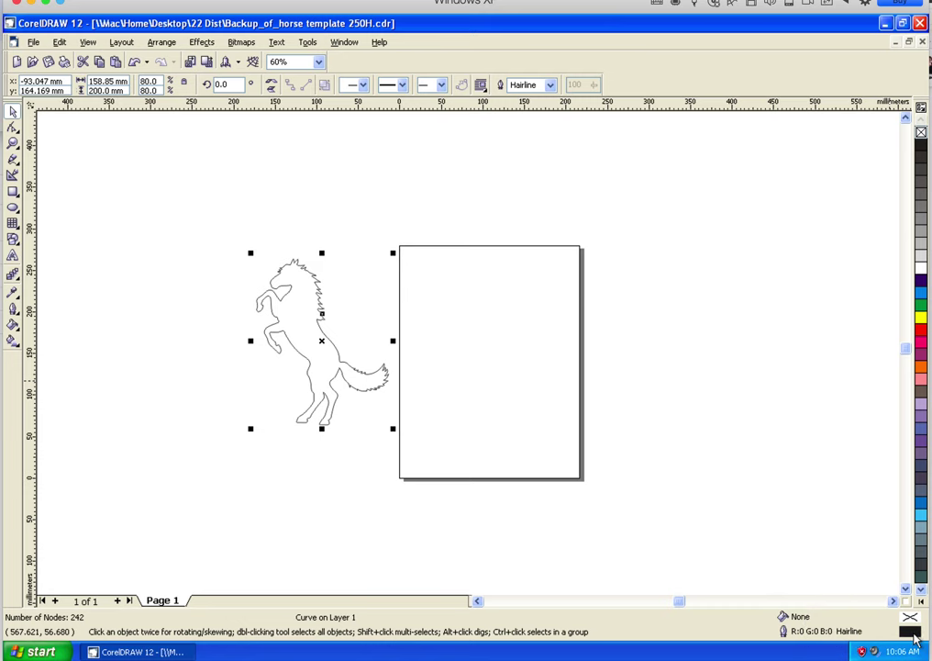
Change the horse's Outline Pen colour to red while keeping hairline width.
key("F12")
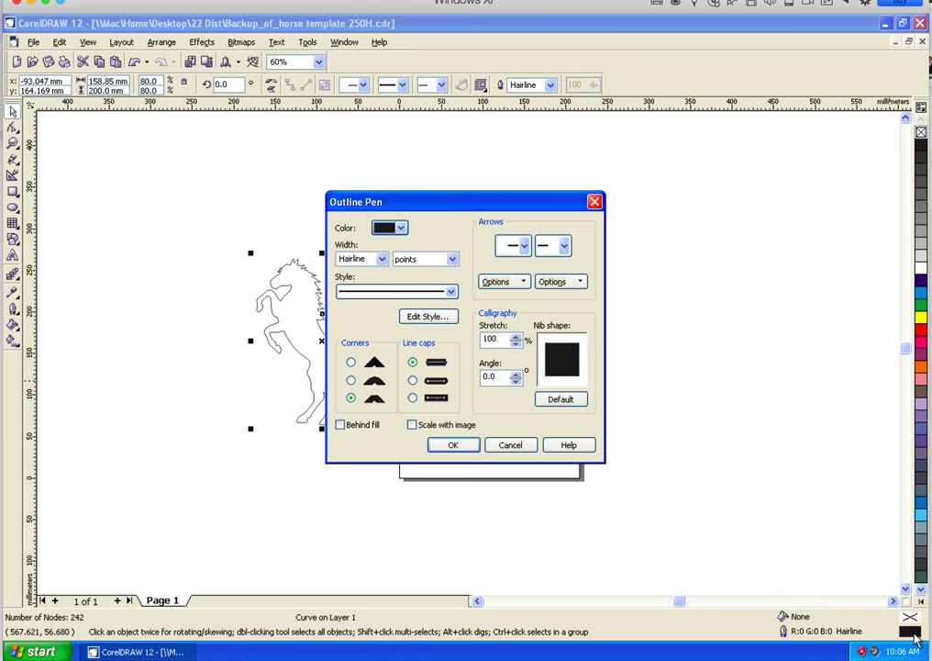
left_click(500, 445)
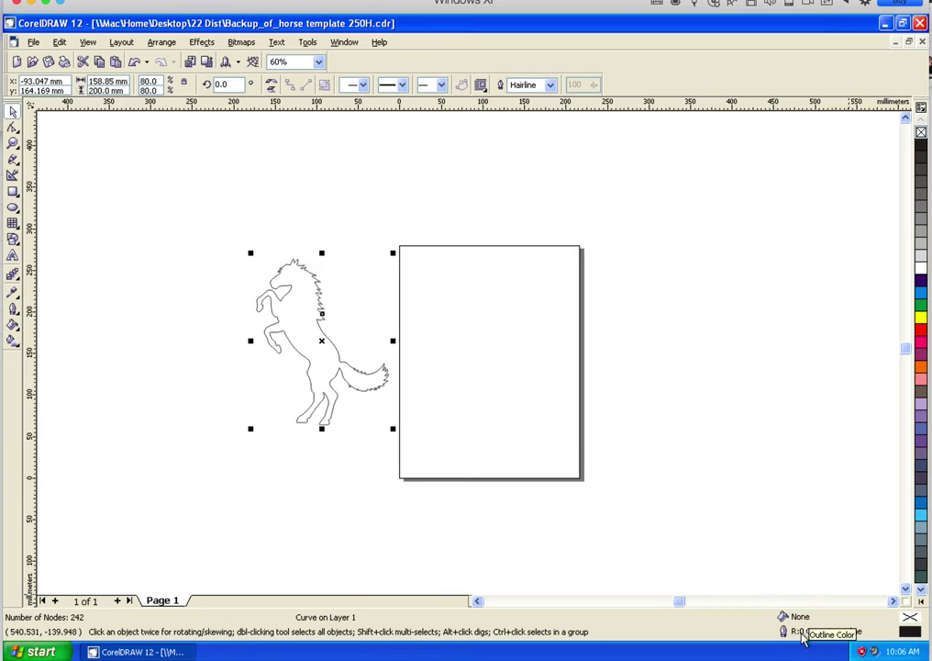
double_click(904, 634)
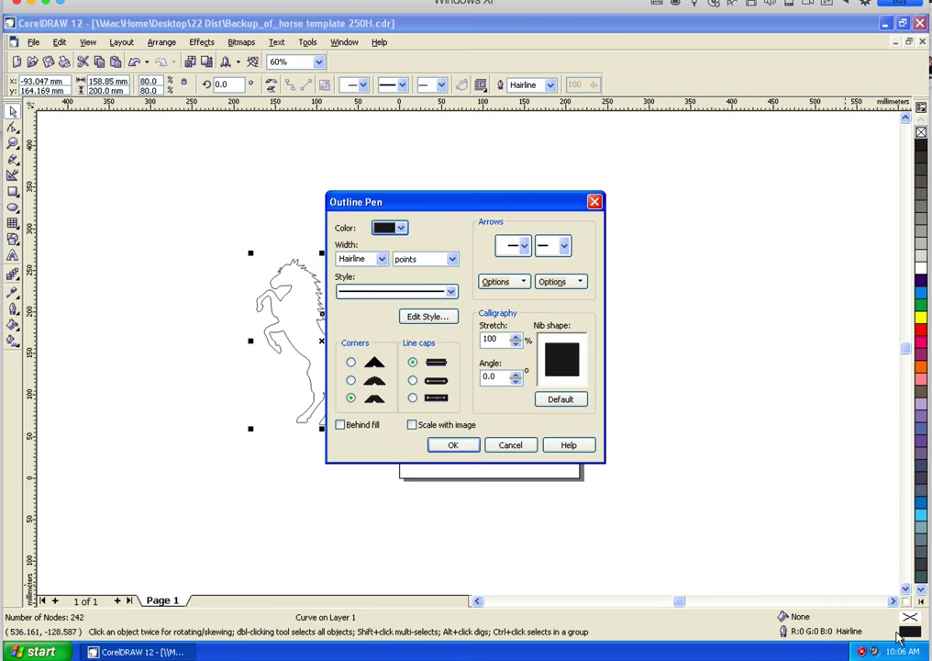
left_click(400, 229)
left_click(416, 266)
left_click(452, 445)
left_click(483, 340)
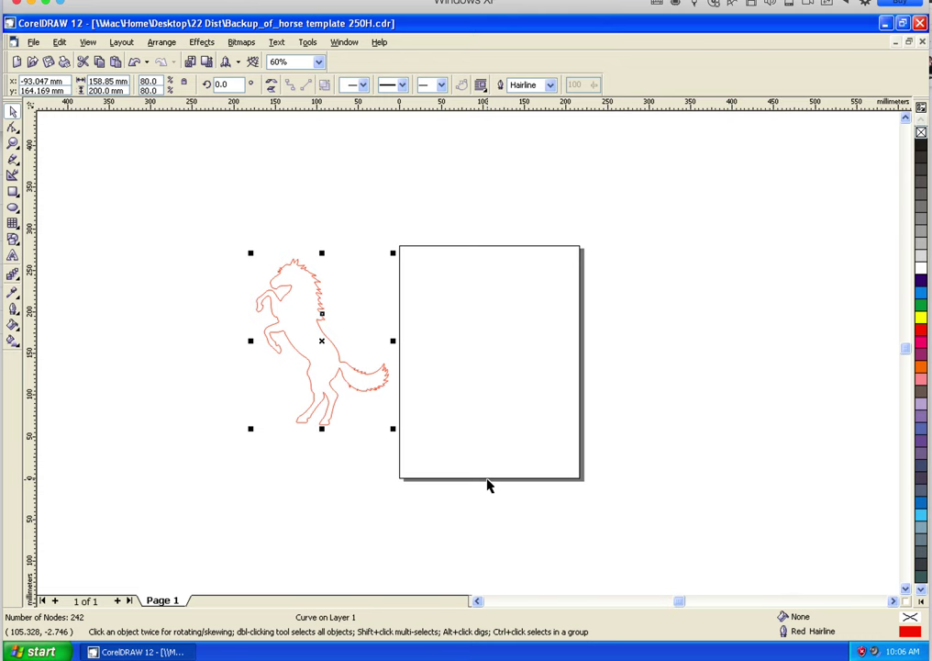
Draw a paragraph text frame above the horse and select its HORSE text.
left_click(269, 402)
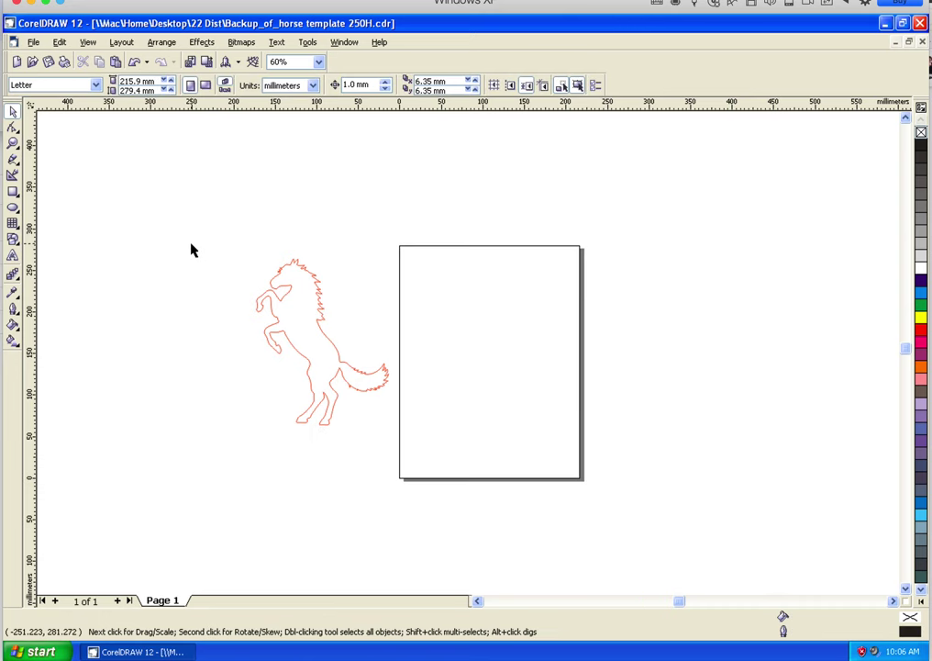
left_click(13, 257)
left_click_drag(136, 162, 538, 241)
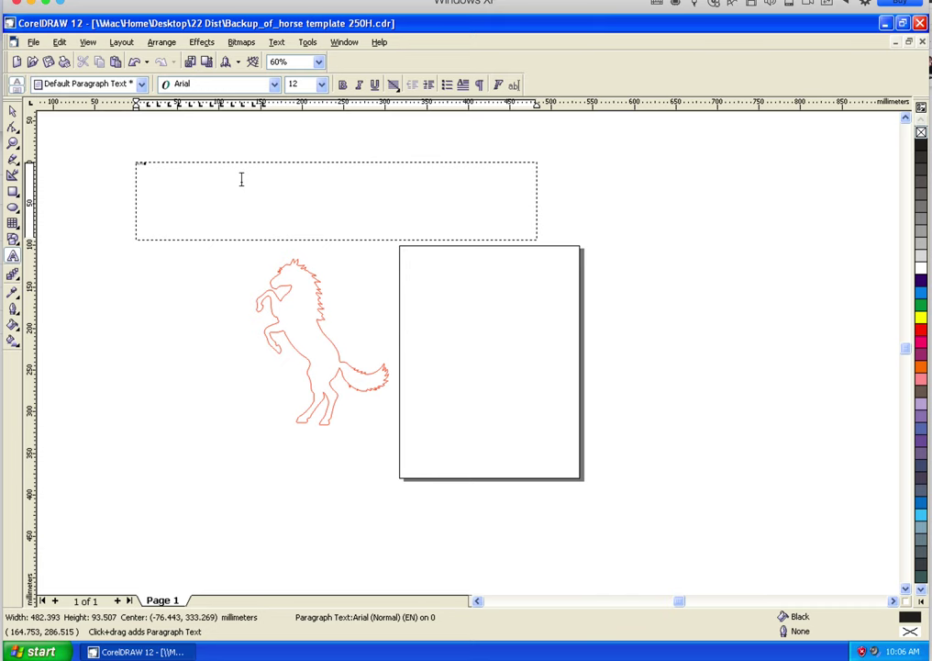
left_click(205, 173)
left_click(142, 166)
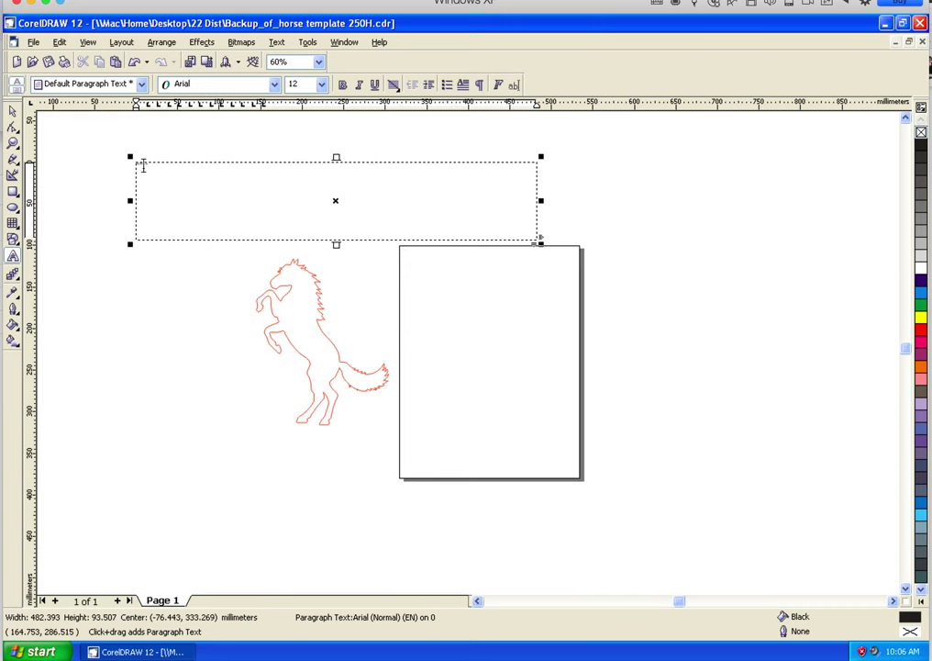
left_click(158, 168)
left_click(141, 166)
left_click(166, 169)
left_click(121, 166)
left_click(142, 166)
Set the HORSE text to 200 points and select all of it.
left_click(143, 166)
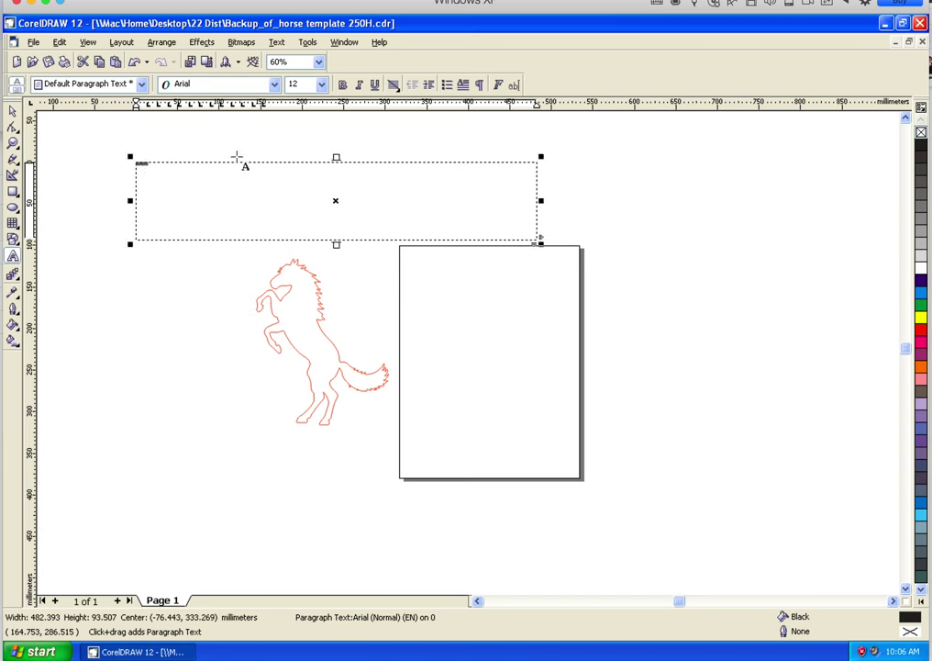
left_click(321, 83)
left_click(302, 312)
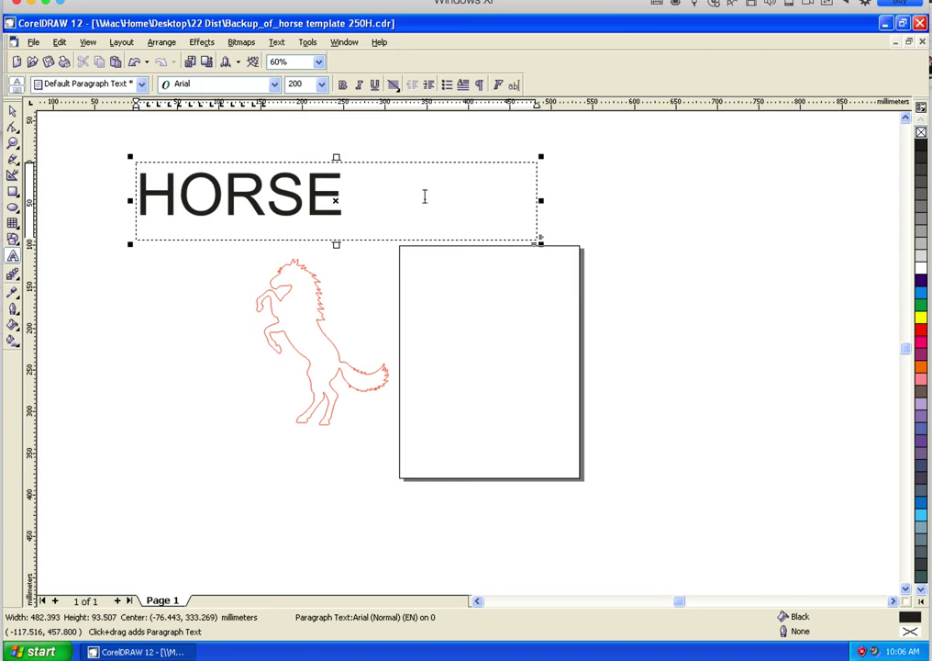
scroll(459, 349, "left", 1)
left_click(313, 193)
left_click(125, 194)
Change the HORSE text font to Georgia and select the text frame.
left_click(276, 85)
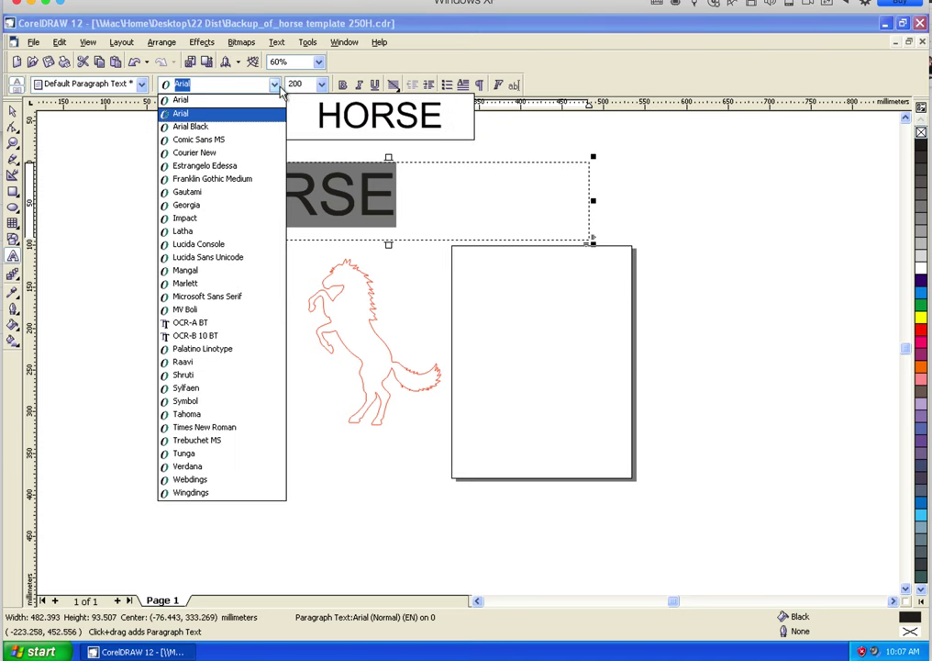
left_click(209, 206)
left_click(391, 167)
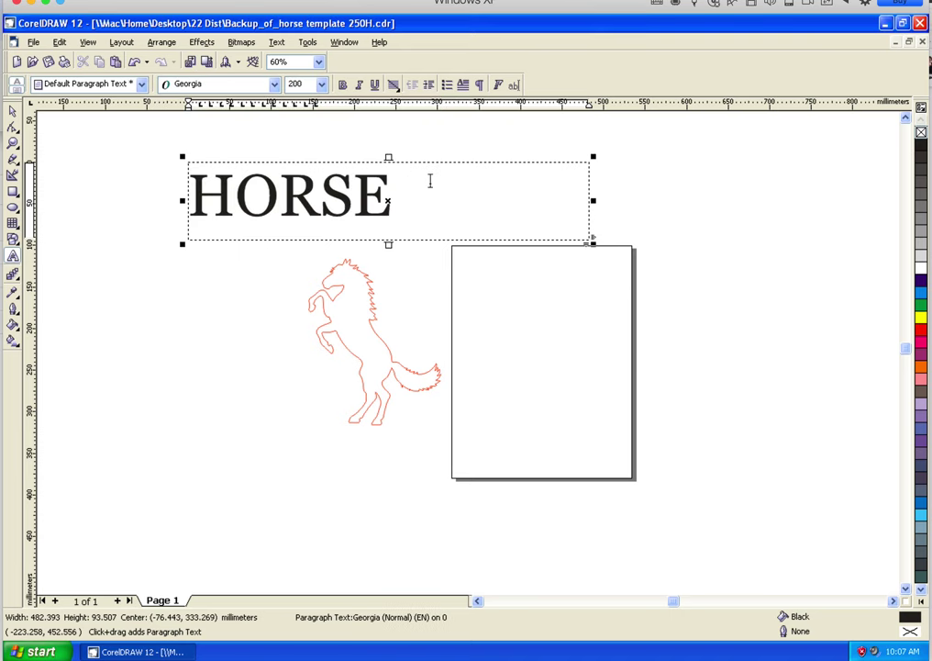
left_click(15, 112)
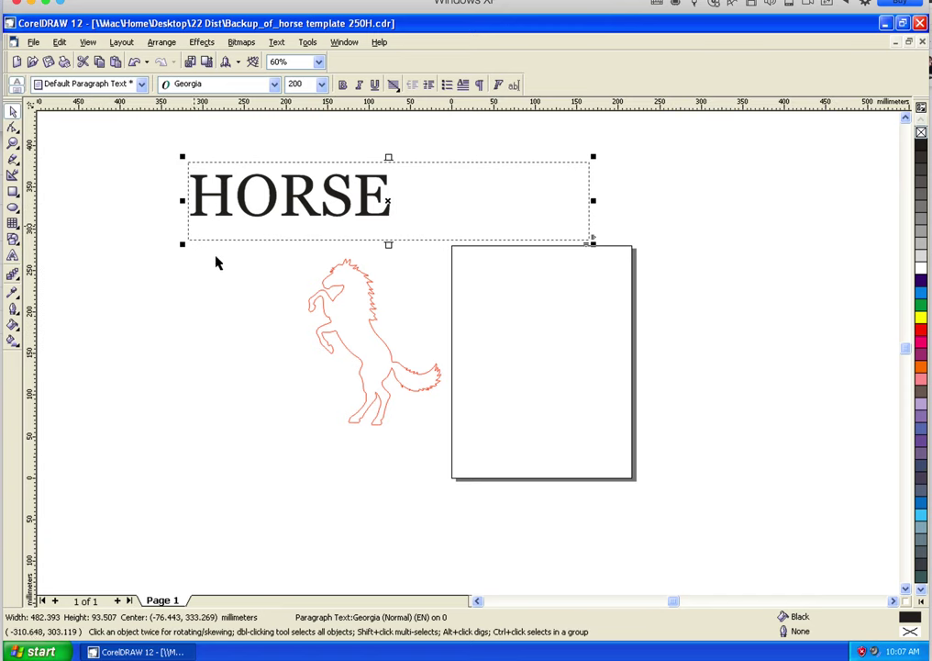
left_click(77, 183)
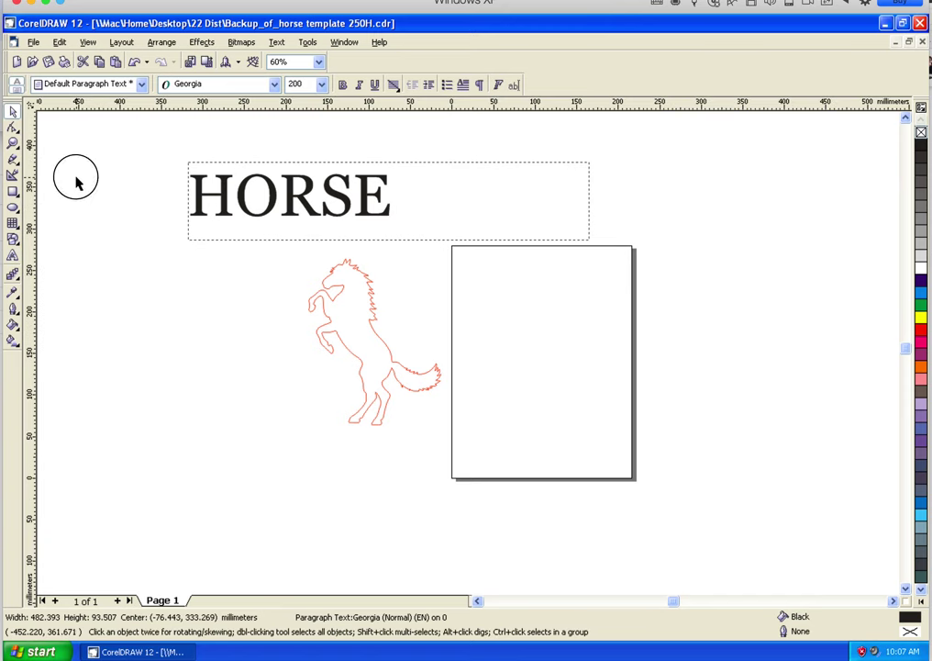
left_click(196, 196)
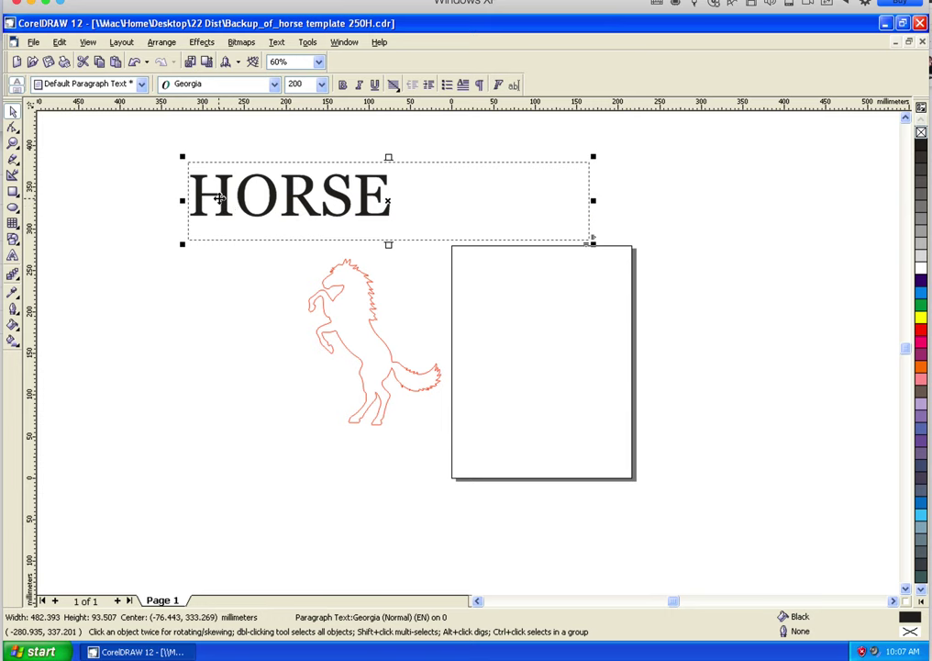
Convert the HORSE text to a 222-node curve and remove its black fill.
right_click(221, 195)
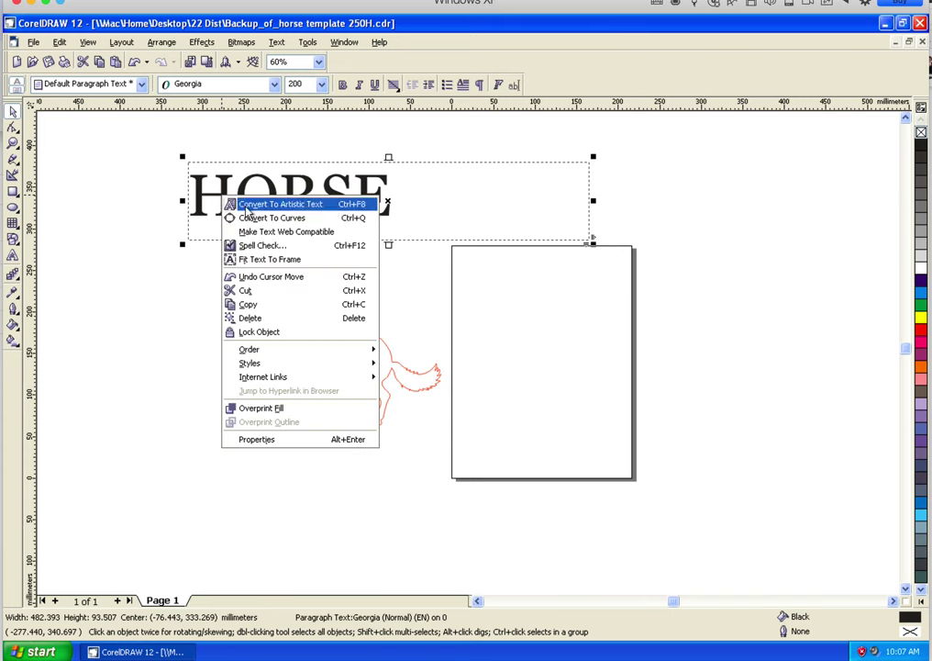
left_click(253, 217)
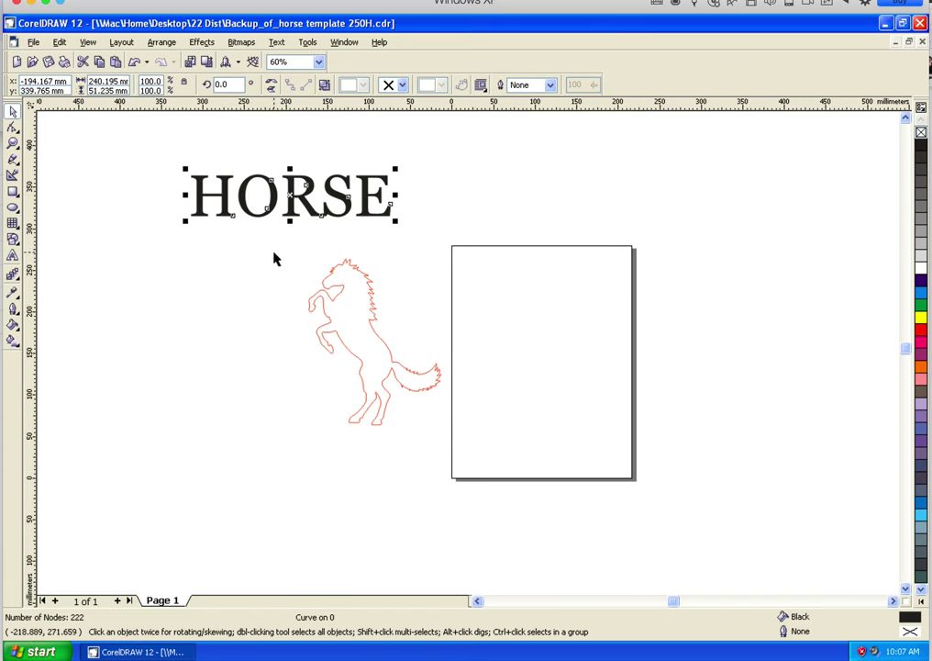
left_click(257, 242)
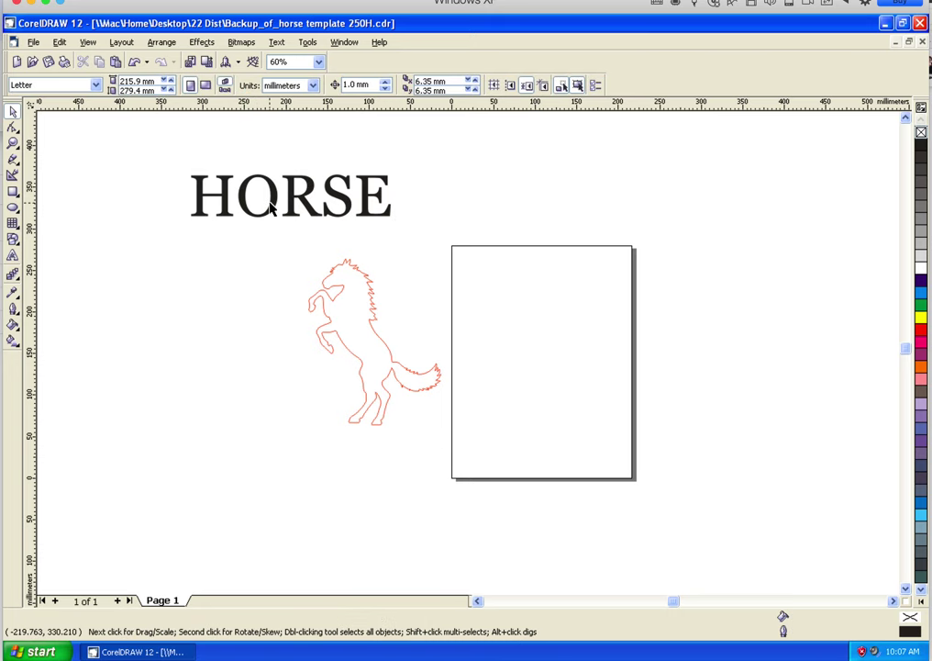
left_click(271, 202)
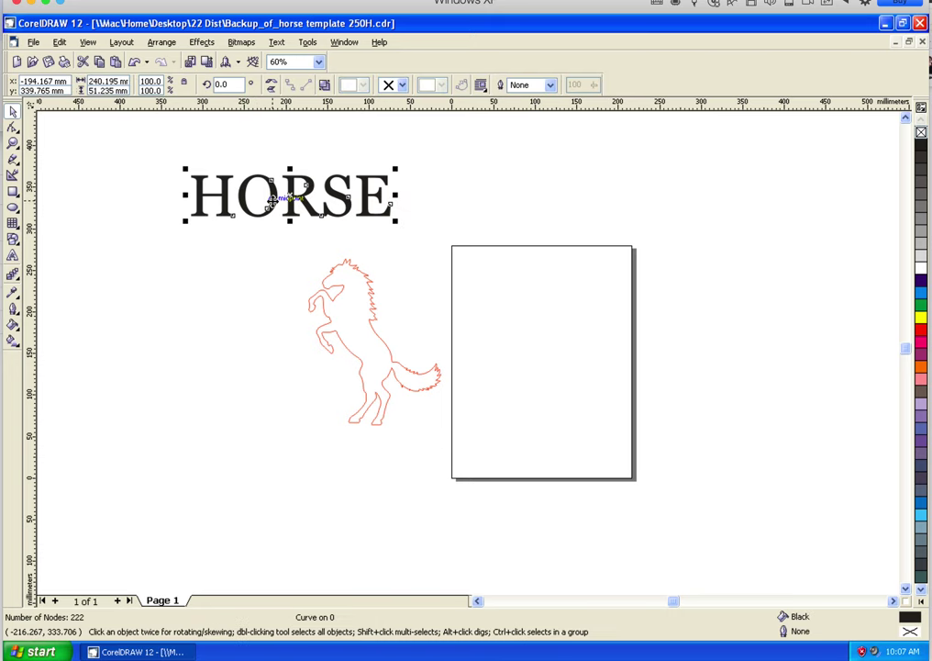
left_click(923, 134)
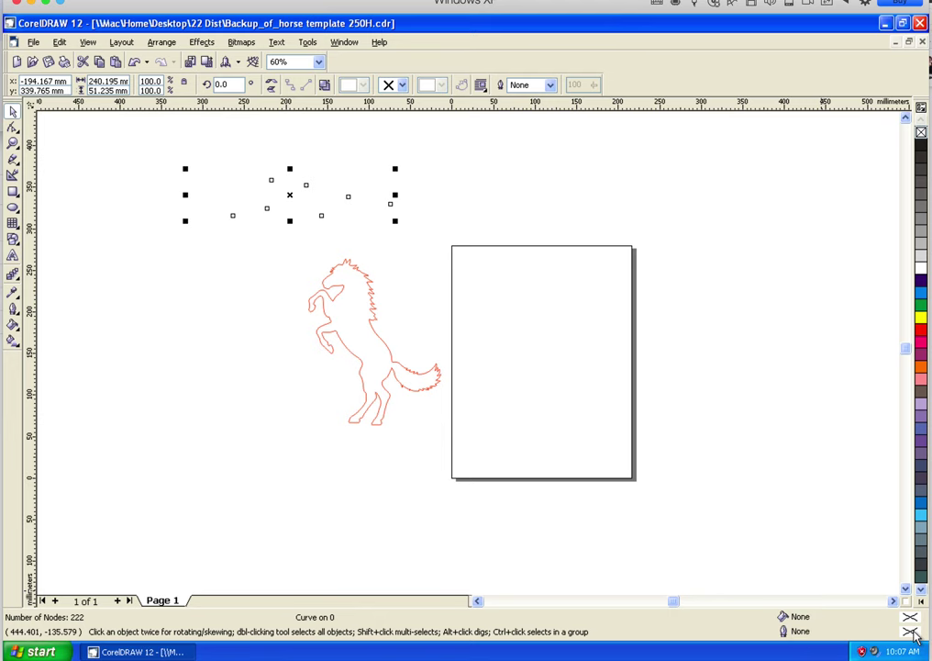
Set the HORSE curves' Outline Pen to Hairline width in red.
double_click(818, 639)
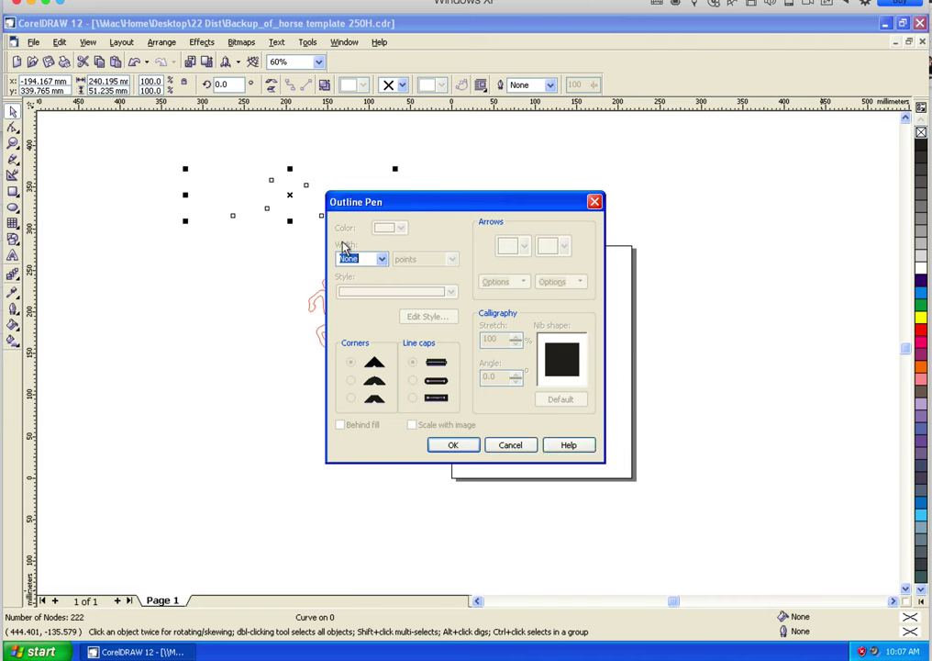
left_click(381, 259)
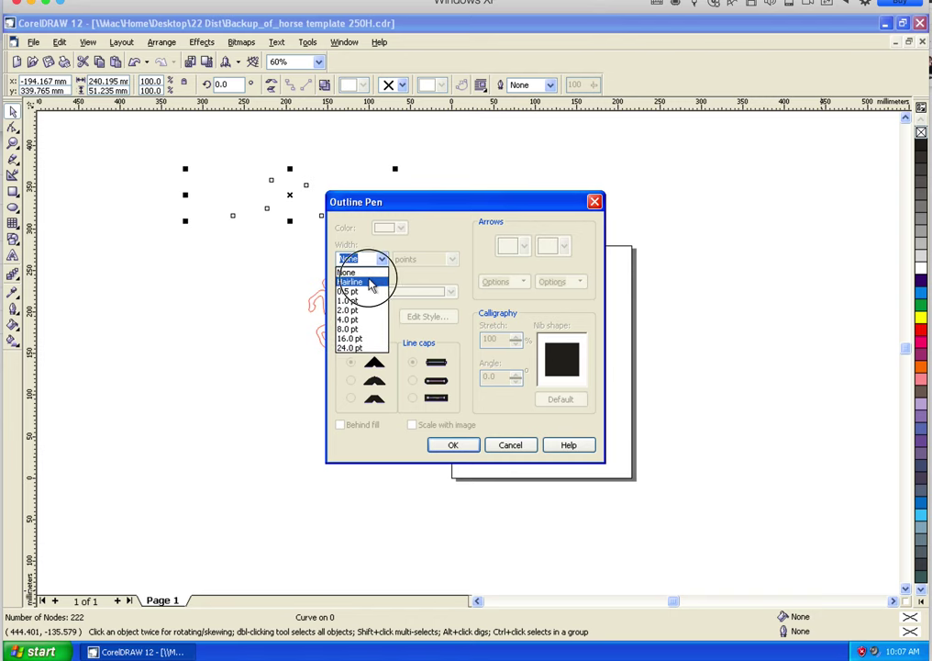
left_click(376, 282)
left_click(401, 229)
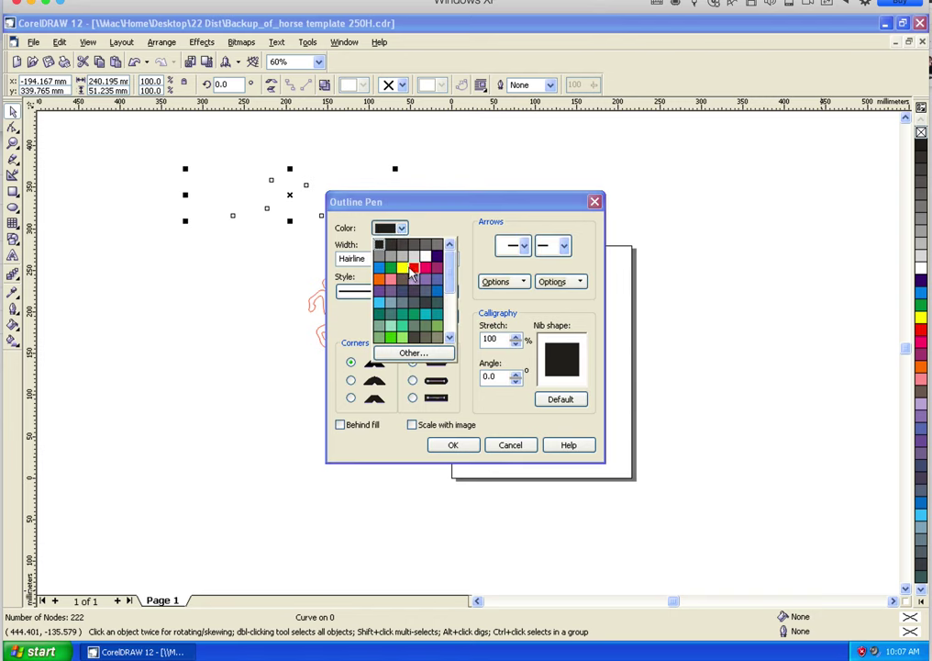
left_click(412, 266)
left_click(452, 444)
left_click(417, 207)
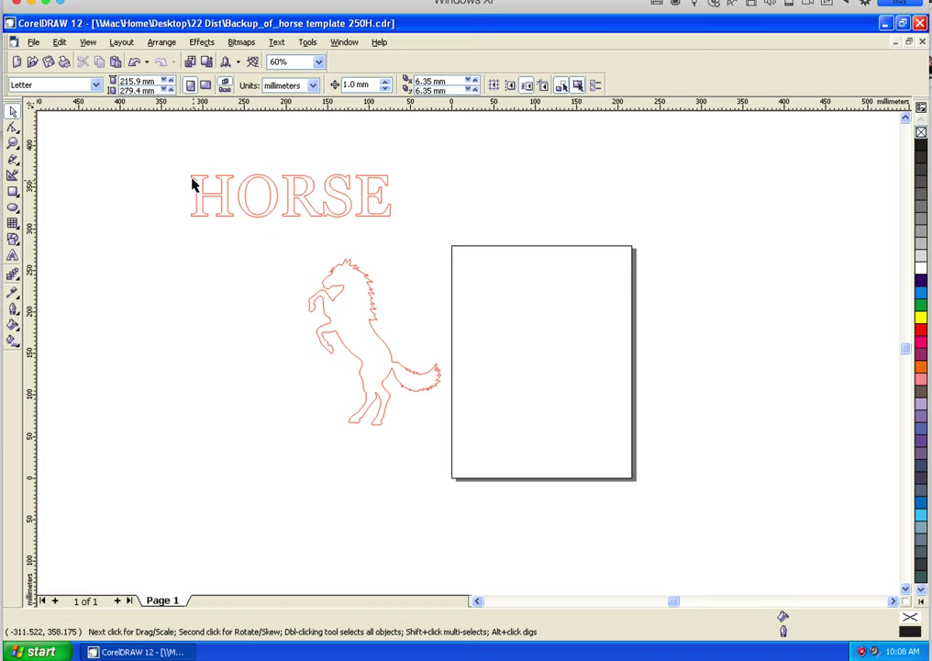
Scale the HORSE outlines to 100 mm tall, 468.809 mm wide.
left_click_drag(174, 151, 408, 233)
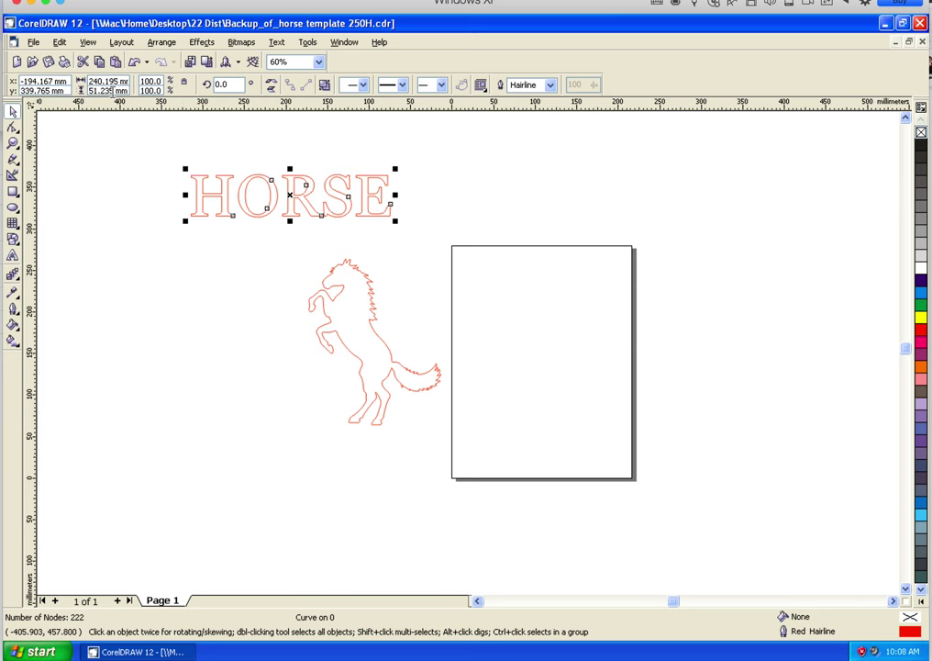
double_click(103, 90)
type("100")
key("Return")
left_click(399, 246)
left_click(365, 225)
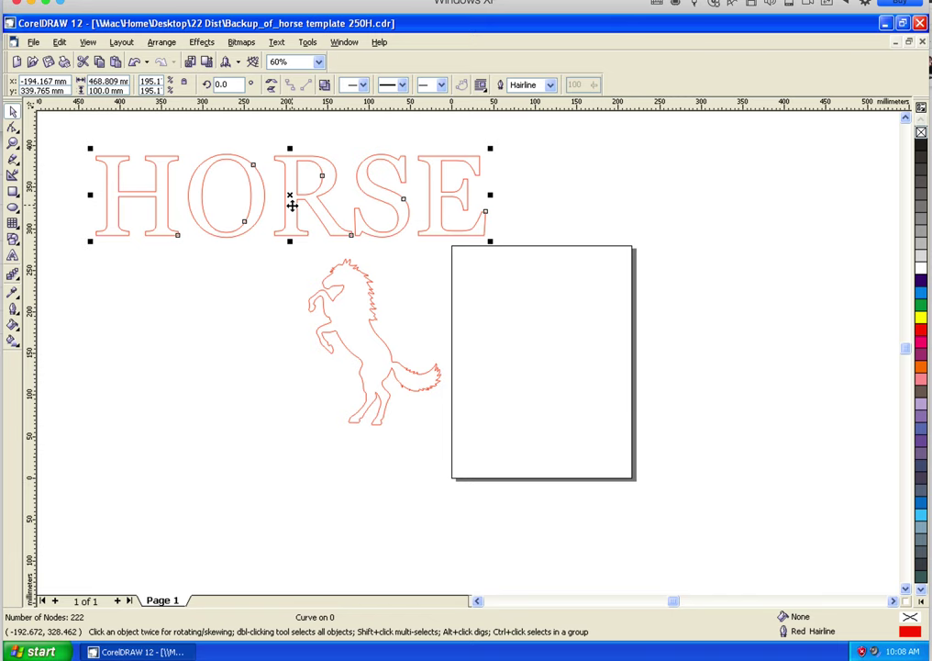
Move the horse silhouette up beside the E of HORSE, then reselect the word.
left_click(412, 356)
left_click(374, 316)
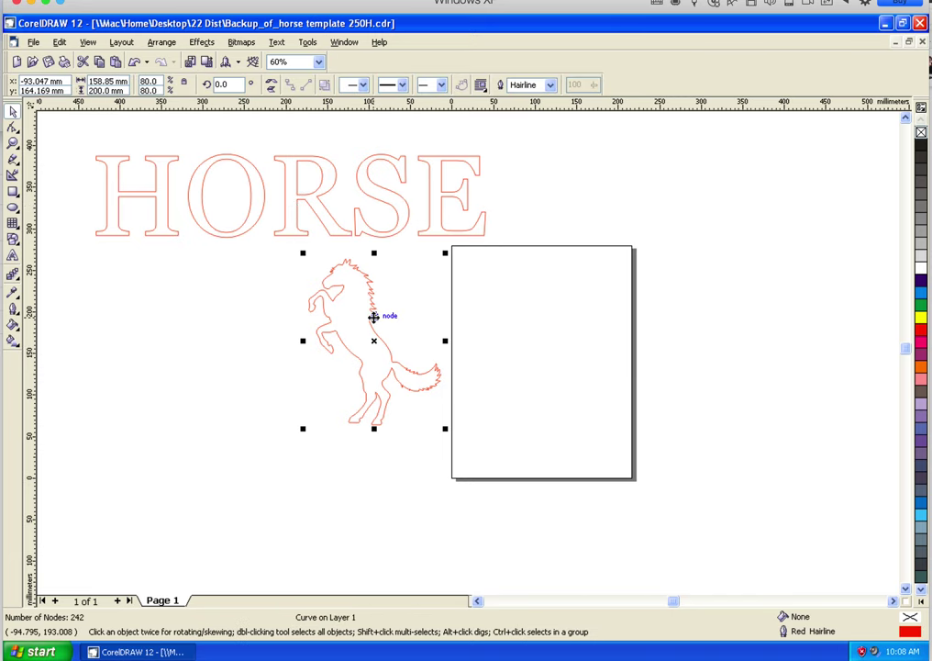
left_click_drag(376, 340, 578, 223)
left_click(402, 231)
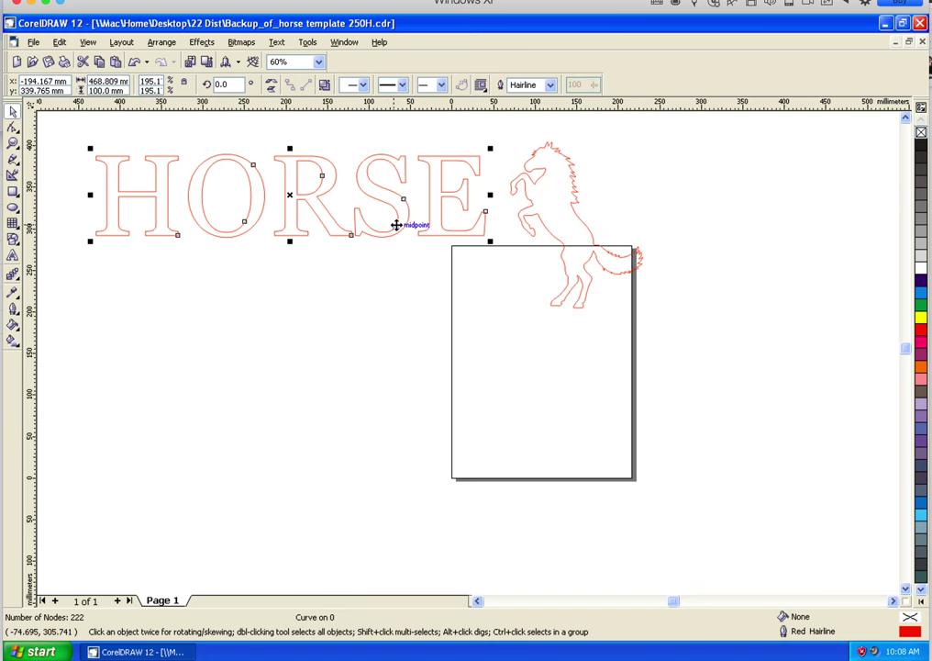
Break the HORSE outline curve apart into separate letters.
right_click(390, 234)
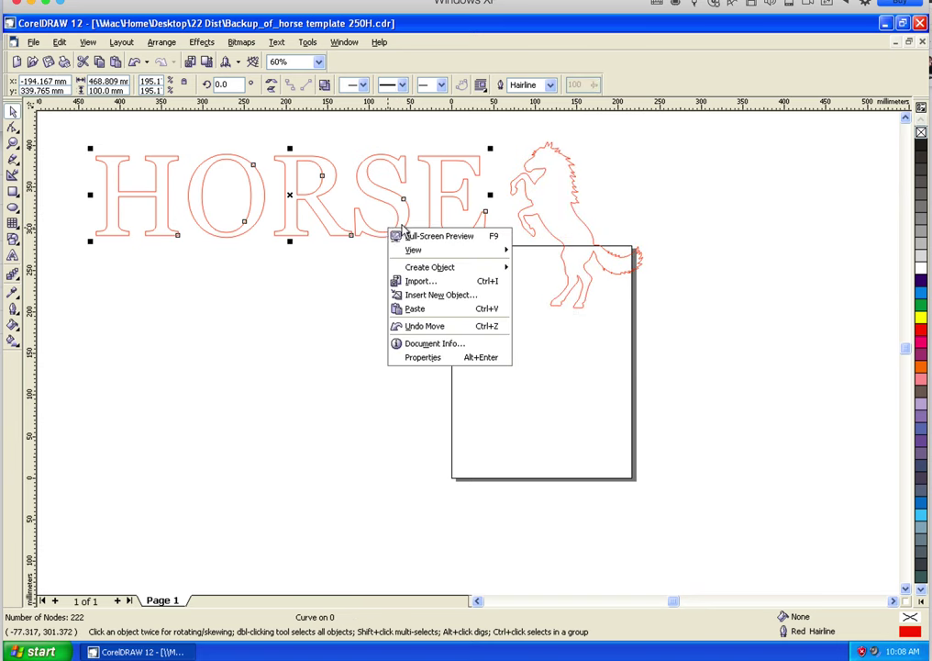
mouse_move(420, 253)
left_click(327, 259)
left_click(333, 258)
right_click(324, 225)
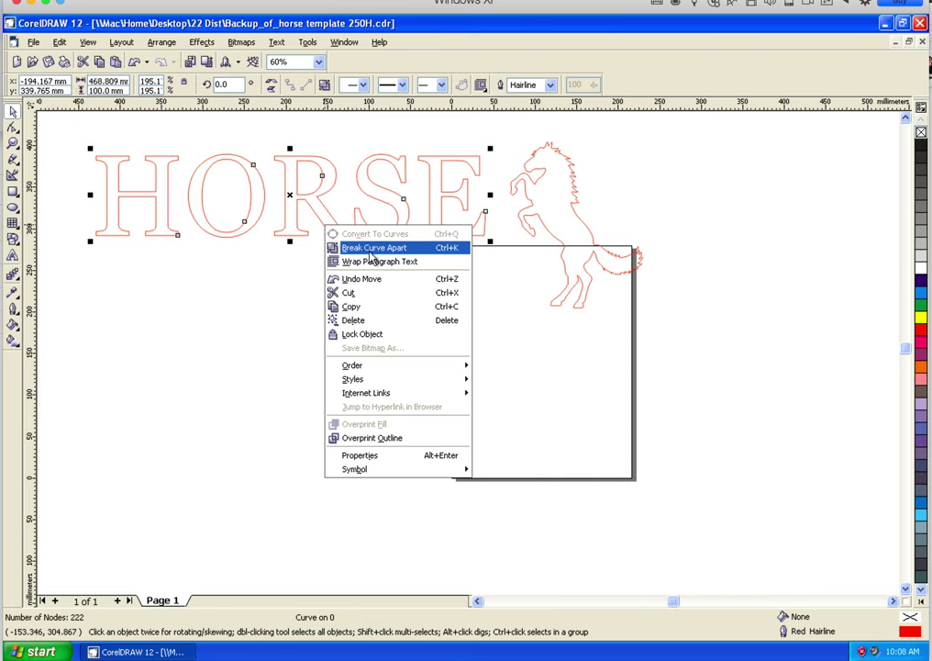
left_click(369, 252)
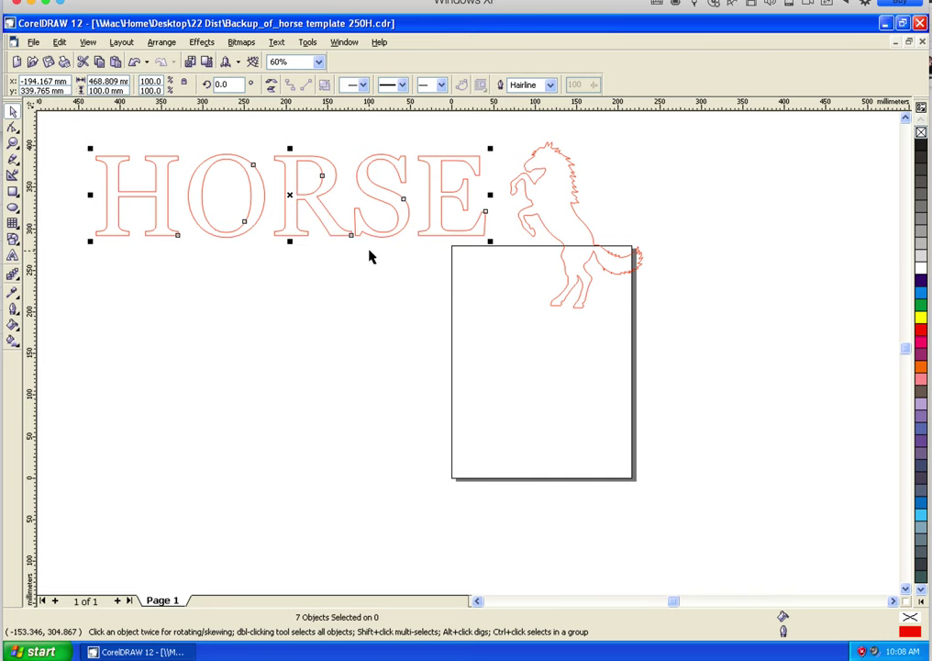
left_click(395, 267)
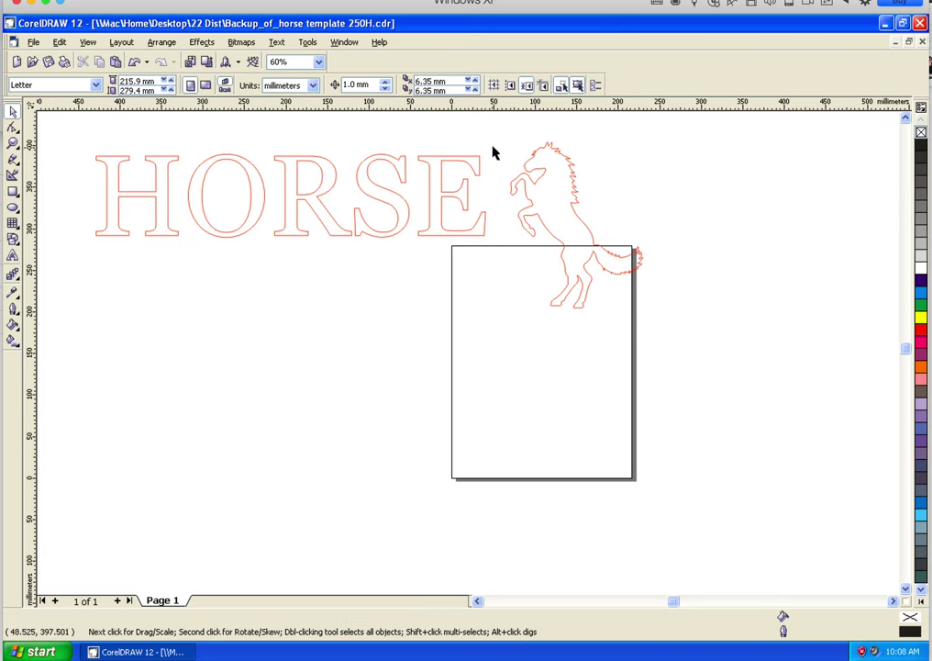
Move the E, S and R into a second row below H, O and S.
left_click_drag(499, 139, 418, 264)
left_click_drag(451, 195, 125, 287)
left_click(468, 297)
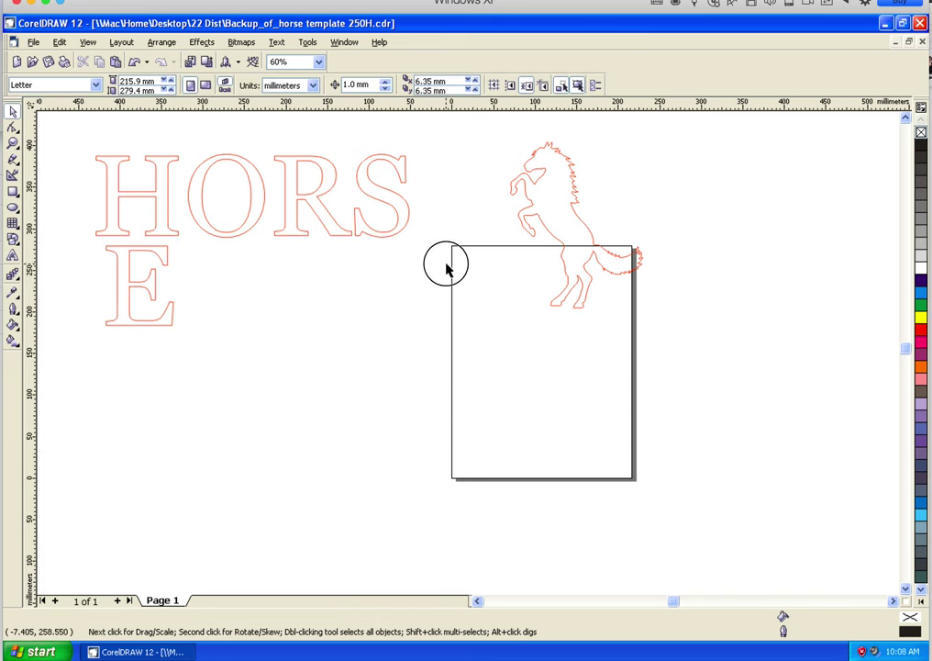
left_click_drag(447, 264, 354, 128)
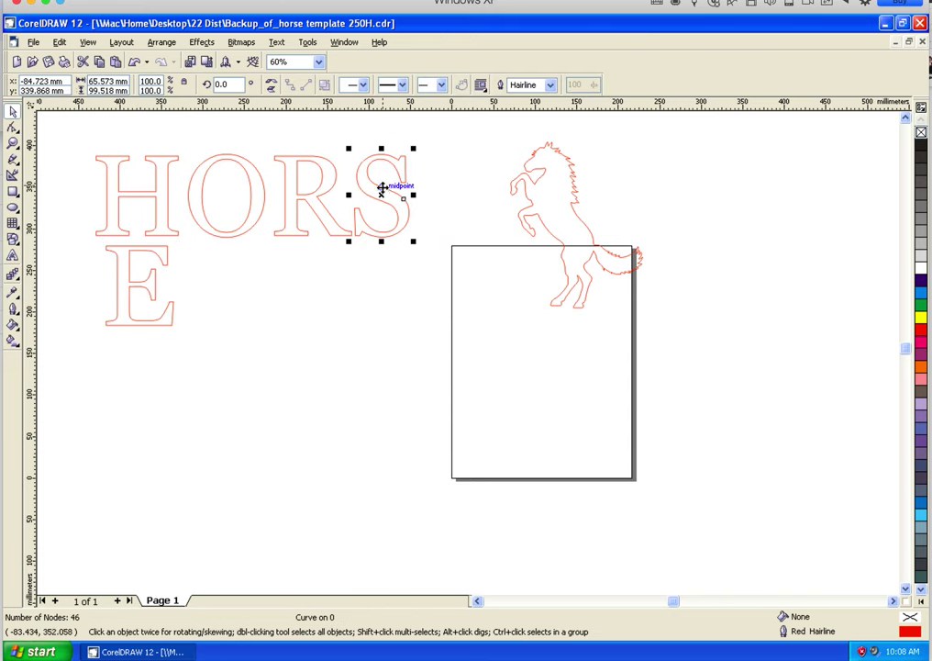
left_click_drag(389, 189, 225, 287)
left_click(419, 264)
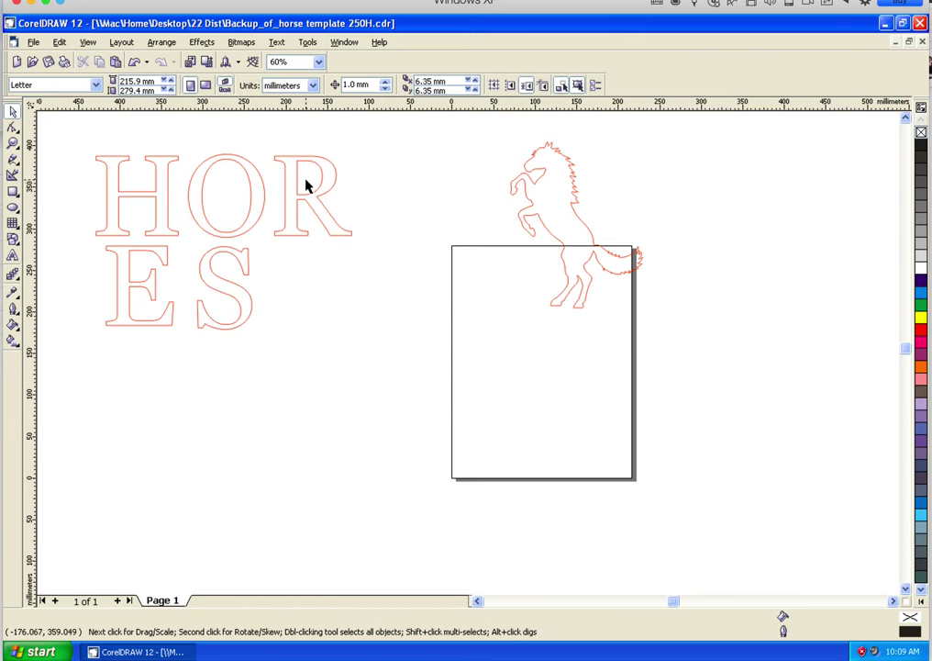
left_click_drag(271, 141, 397, 309)
left_click_drag(312, 189, 304, 277)
left_click(462, 248)
Move the horse silhouette left beside the O, overlapping the R.
left_click(561, 191)
left_click_drag(577, 196, 354, 209)
left_click(519, 190)
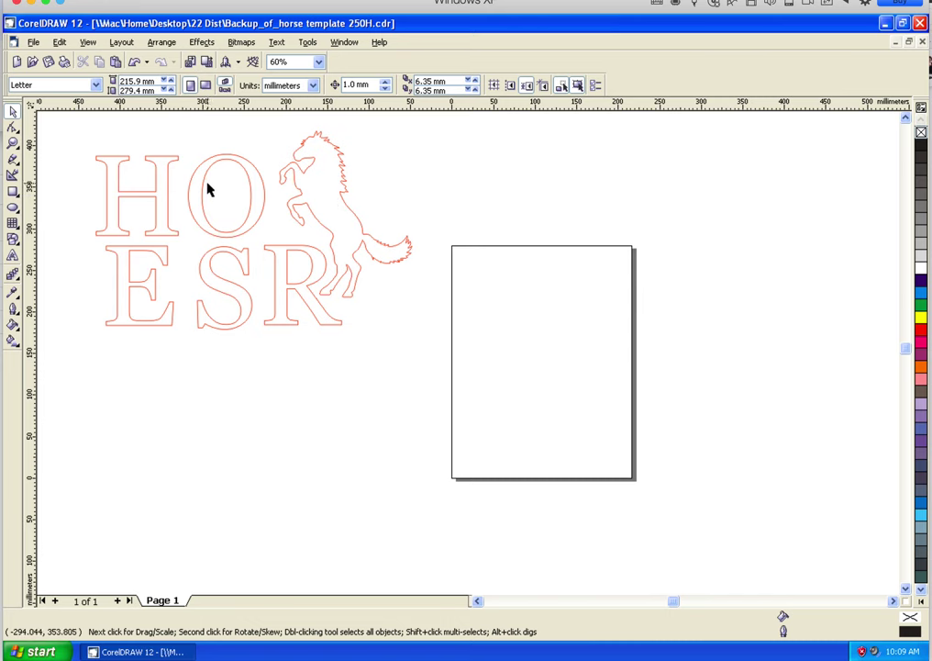
Marquee-select all eight pieces, the letters and the horse, into one 379.9 × 238.856 mm selection.
left_click(99, 140)
left_click_drag(99, 140, 485, 375)
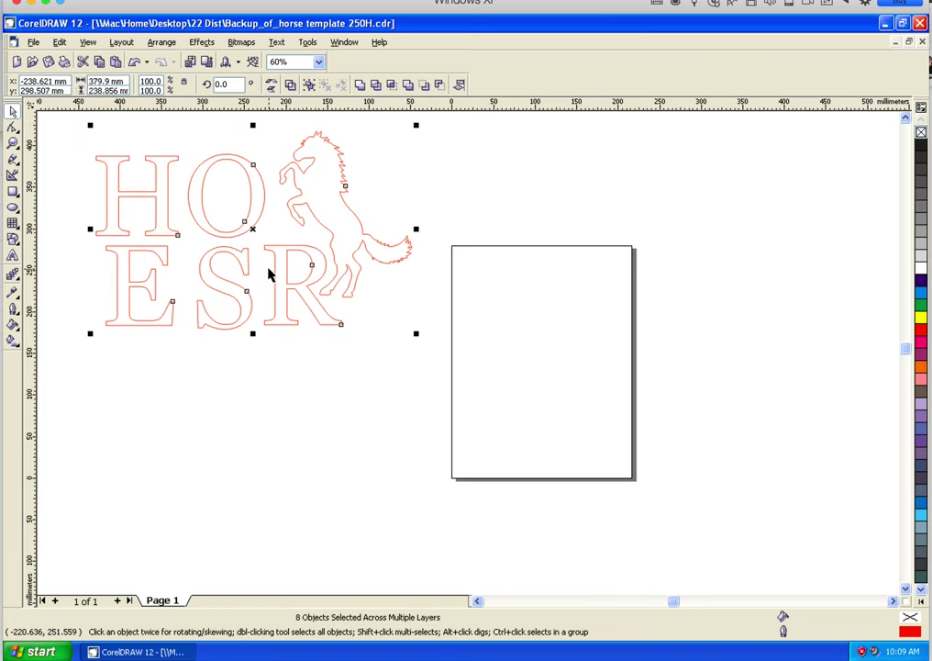